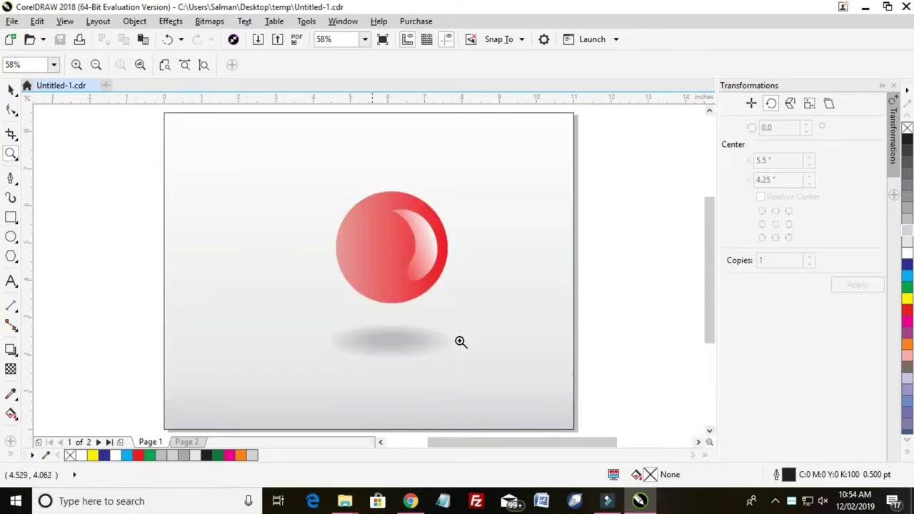
# Draw a rectangle about 12 × 8.3 inches to the right of the page as the new background boundary.
pyautogui.click(12, 91)
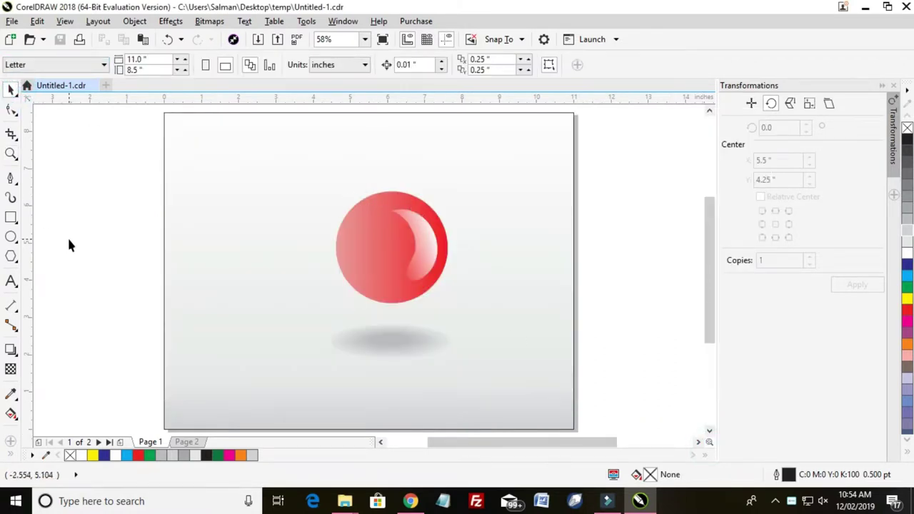
pyautogui.scroll(-2, 67, 235)
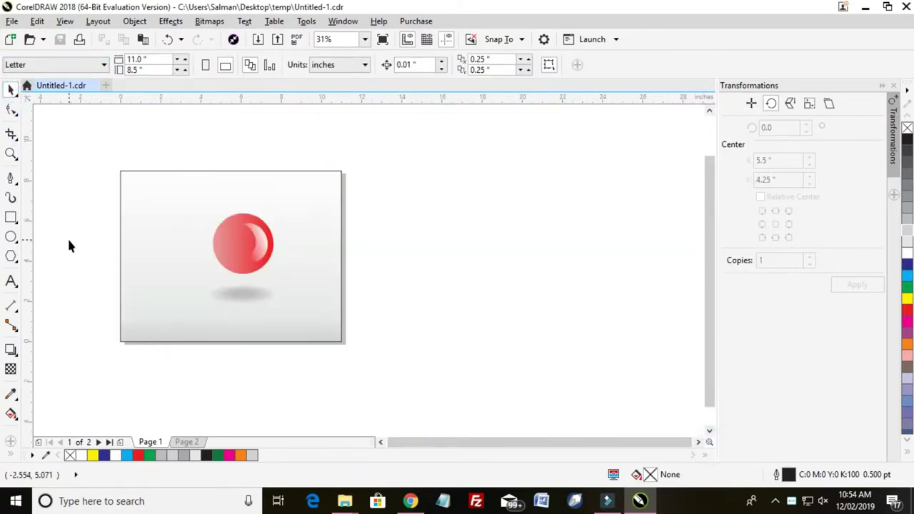
pyautogui.click(11, 217)
pyautogui.moveTo(367, 174); pyautogui.dragTo(608, 339)
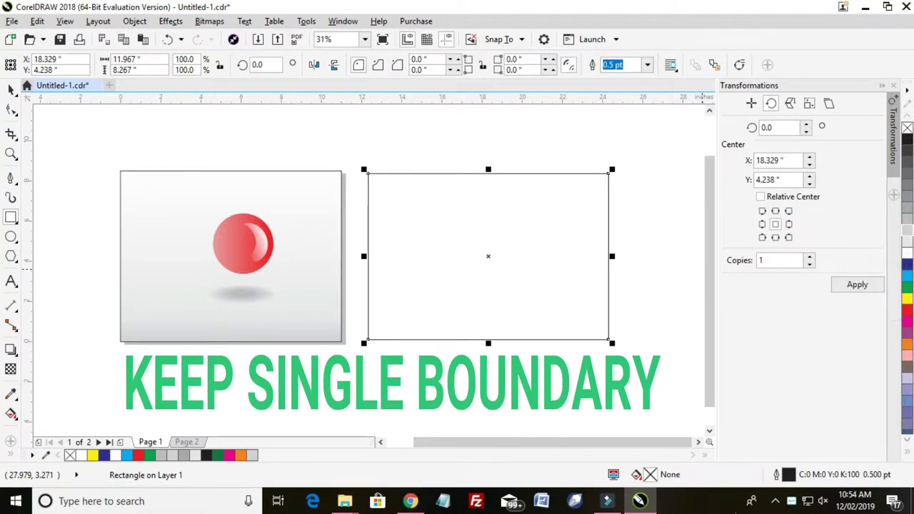
pyautogui.doubleClick(789, 476)
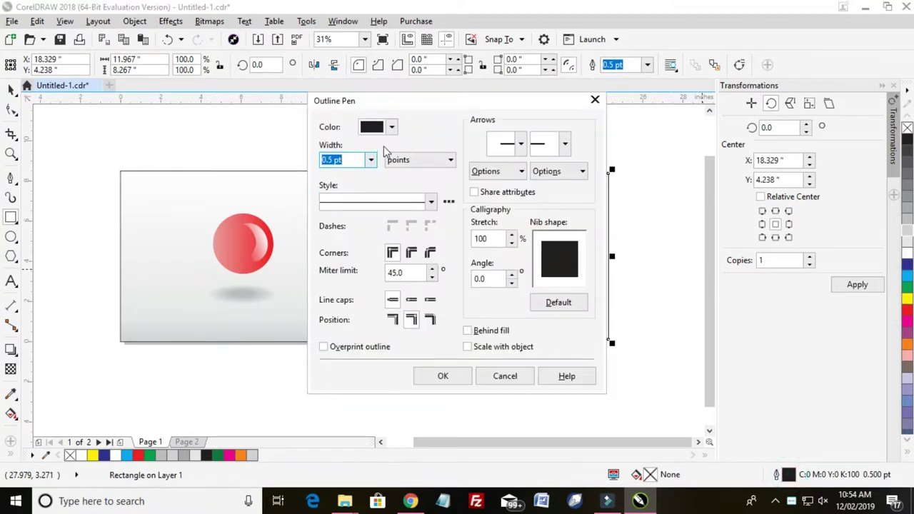
pyautogui.click(594, 102)
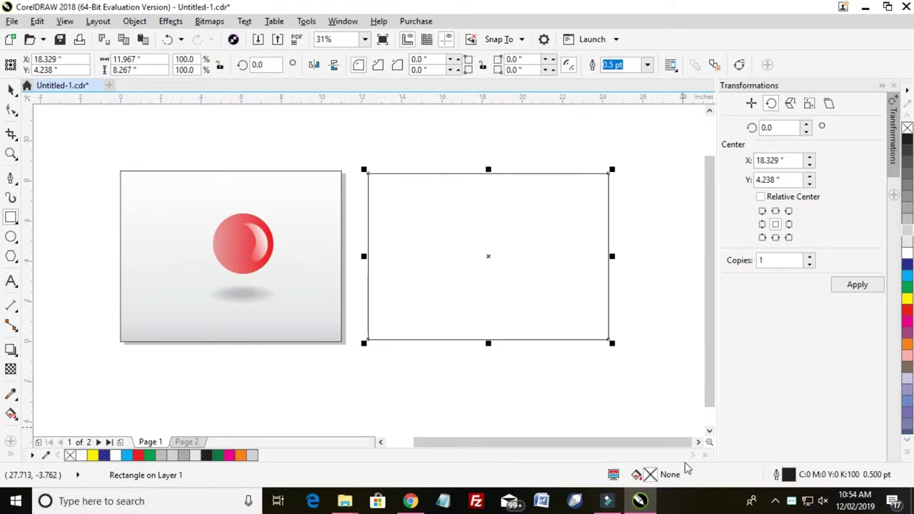
# Give the rectangle a linear fountain fill running from light grey (C18 M13 Y13 K0) to white.
pyautogui.doubleClick(651, 474)
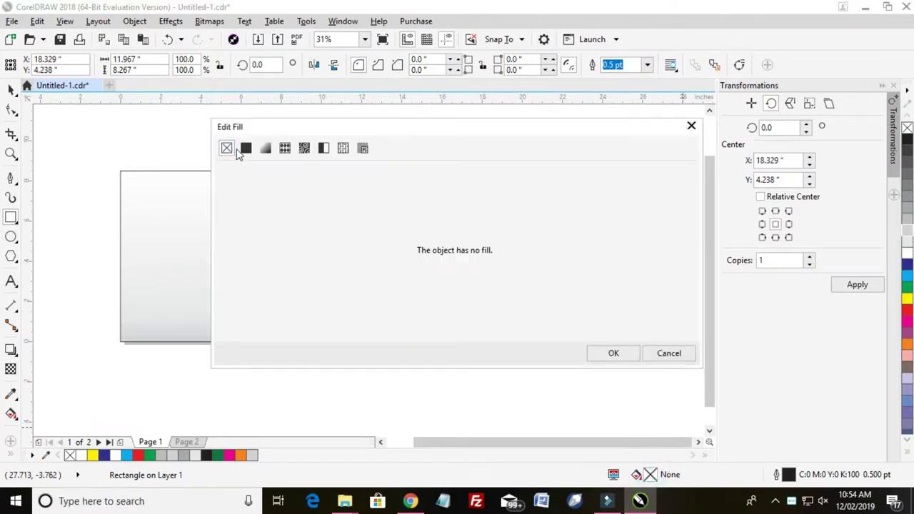
pyautogui.click(246, 148)
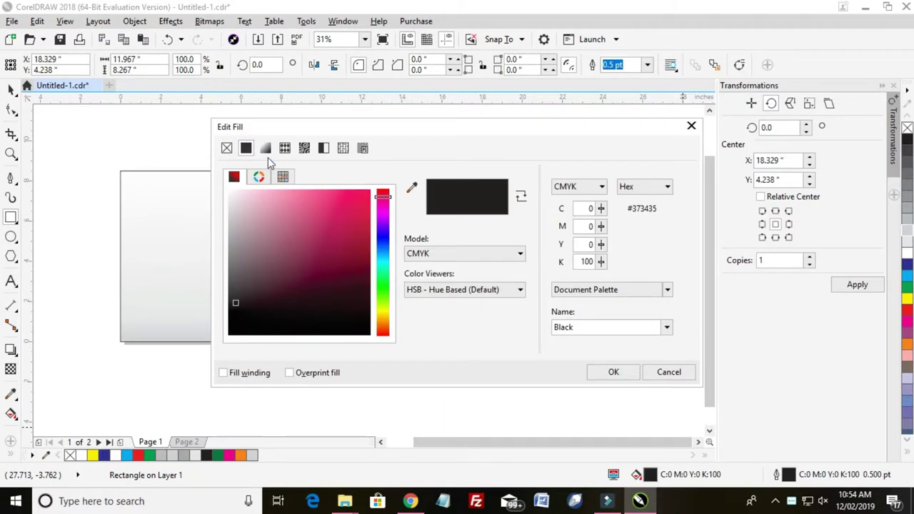
pyautogui.click(223, 284)
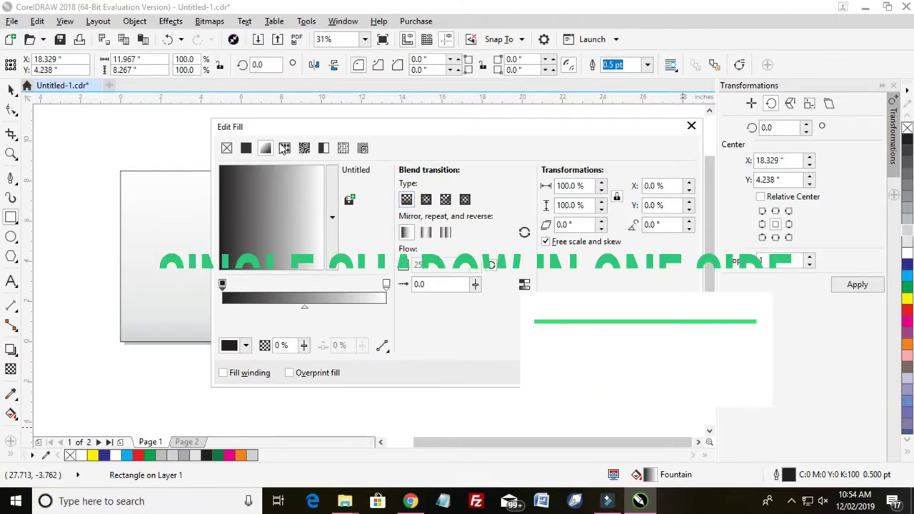
pyautogui.click(245, 346)
pyautogui.click(273, 199)
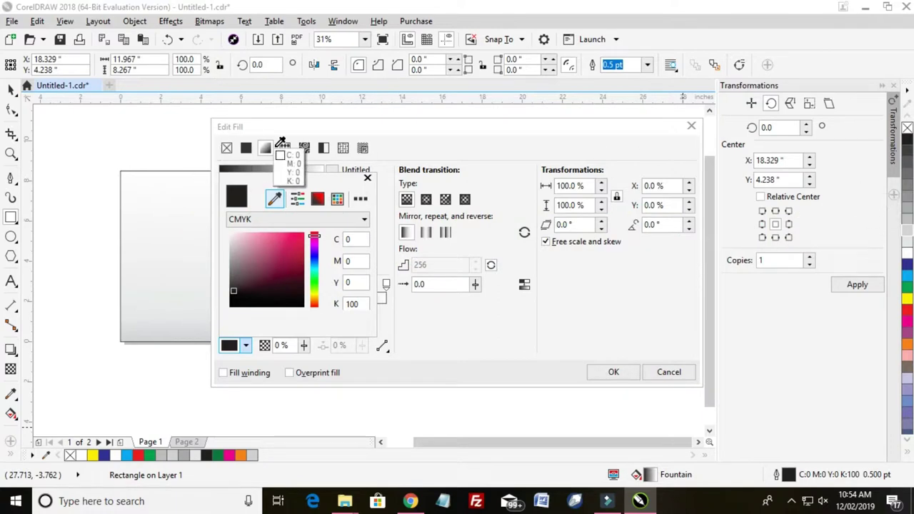
pyautogui.click(909, 229)
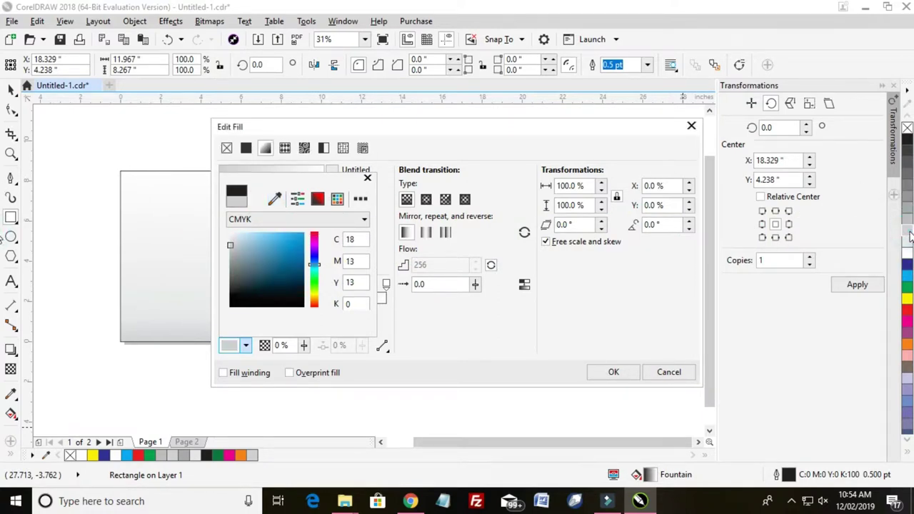
pyautogui.click(611, 372)
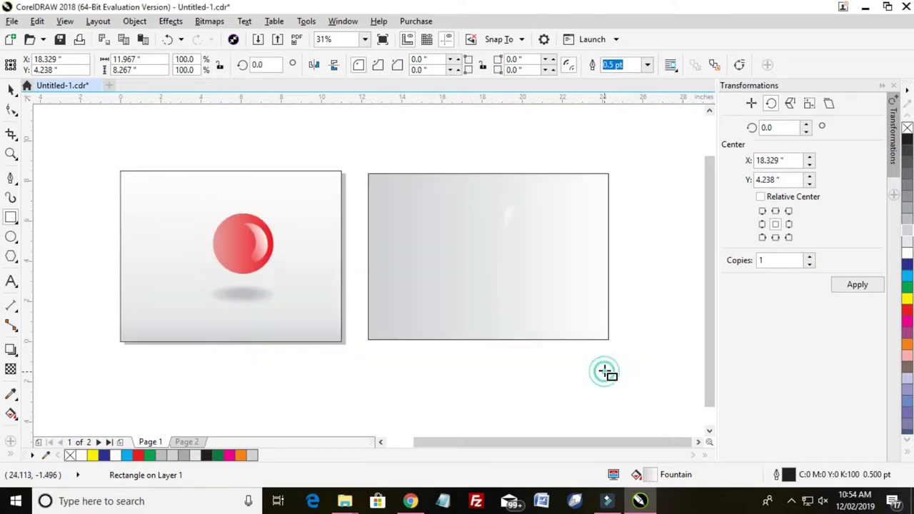
# Delete the stray white highlight curve lying over the new gradient rectangle.
pyautogui.click(8, 88)
pyautogui.click(558, 262)
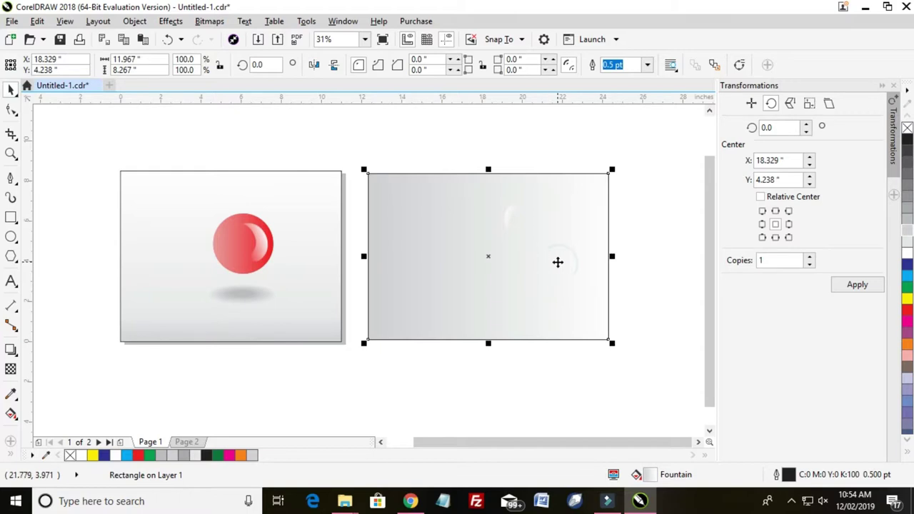
pyautogui.moveTo(645, 143); pyautogui.dragTo(459, 295)
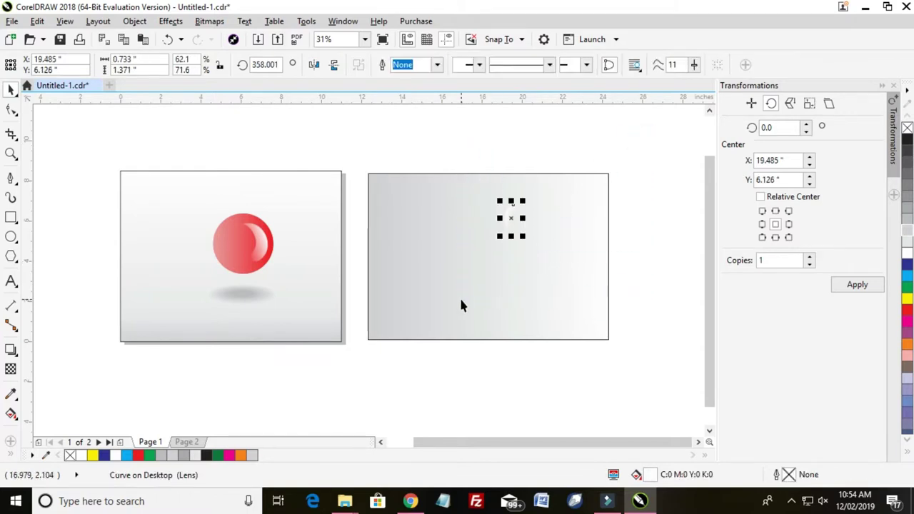
pyautogui.press('Escape')
pyautogui.click(418, 322)
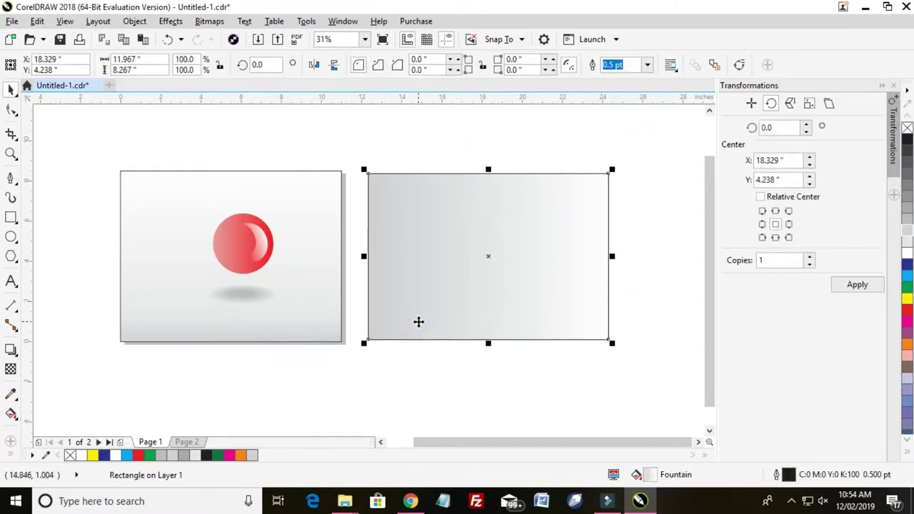
pyautogui.press('Escape')
# Rotate the rectangle's fountain fill by 90 degrees so the grey lies along its lower edge.
pyautogui.moveTo(640, 149); pyautogui.dragTo(355, 403)
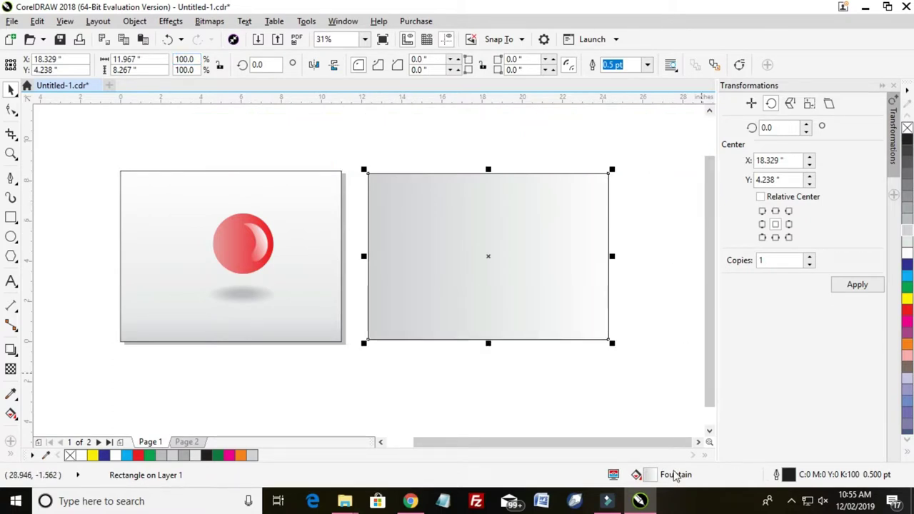
pyautogui.doubleClick(651, 475)
pyautogui.doubleClick(651, 224)
pyautogui.write('90')
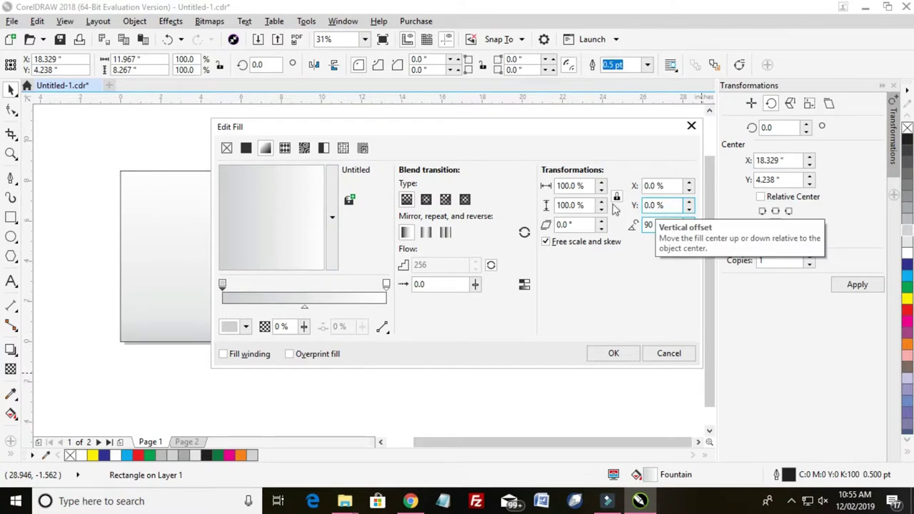
pyautogui.press('Tab')
pyautogui.click(610, 353)
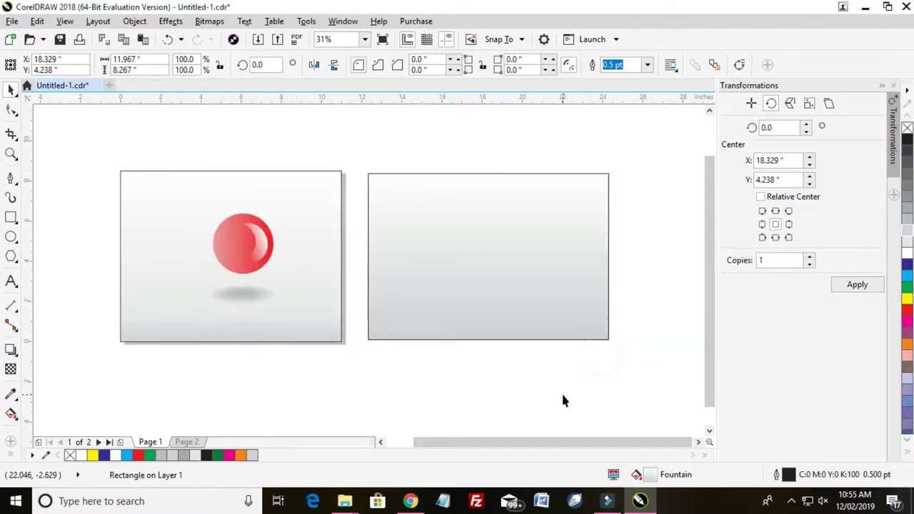
pyautogui.click(559, 397)
# Shift the midpoint of the rectangle's fountain fill toward the grey end, to about 15%, and save the drawing.
pyautogui.click(519, 269)
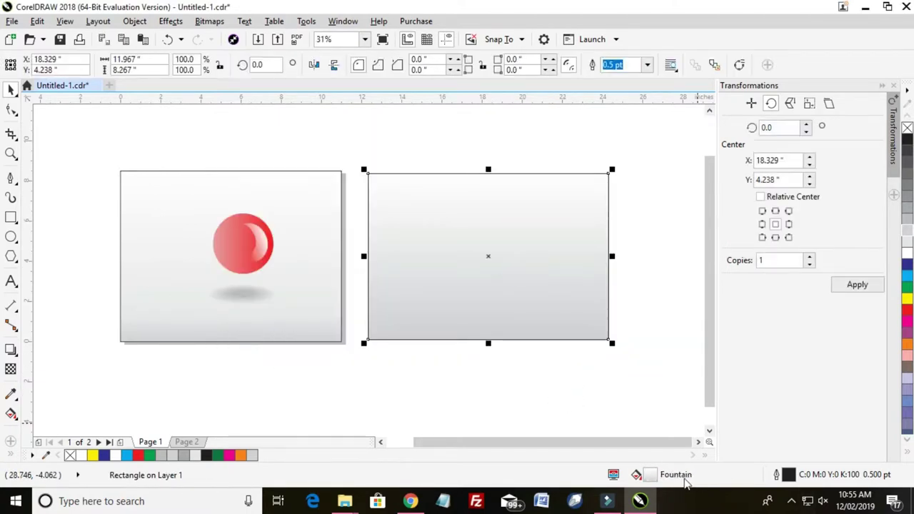
pyautogui.doubleClick(646, 475)
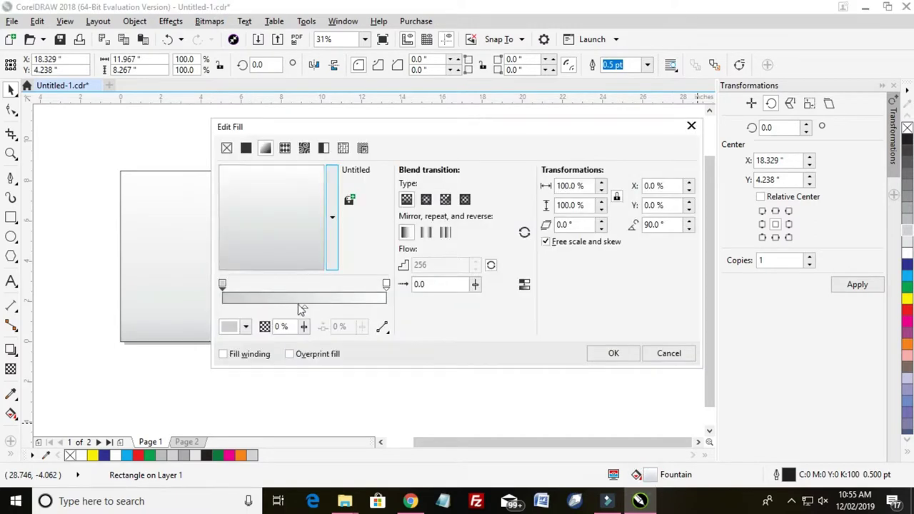
pyautogui.moveTo(305, 311); pyautogui.dragTo(262, 309)
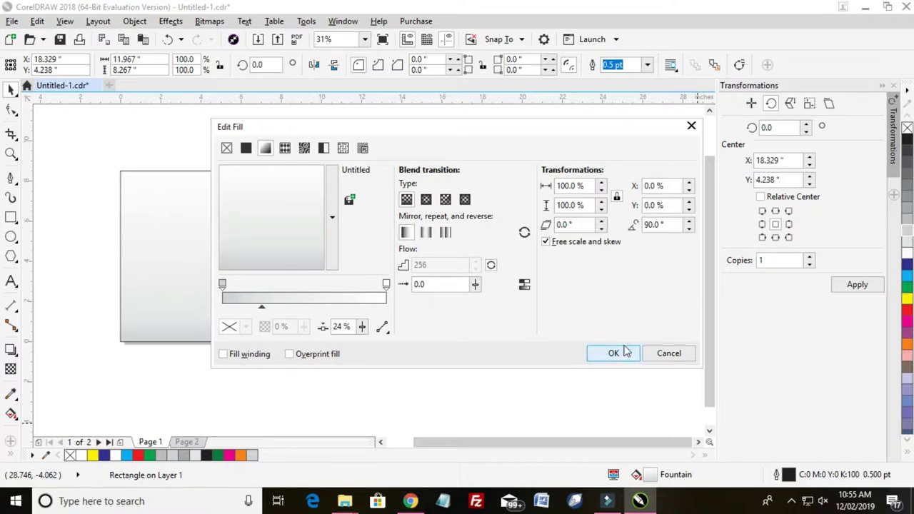
pyautogui.moveTo(253, 310); pyautogui.dragTo(246, 309)
pyautogui.click(633, 355)
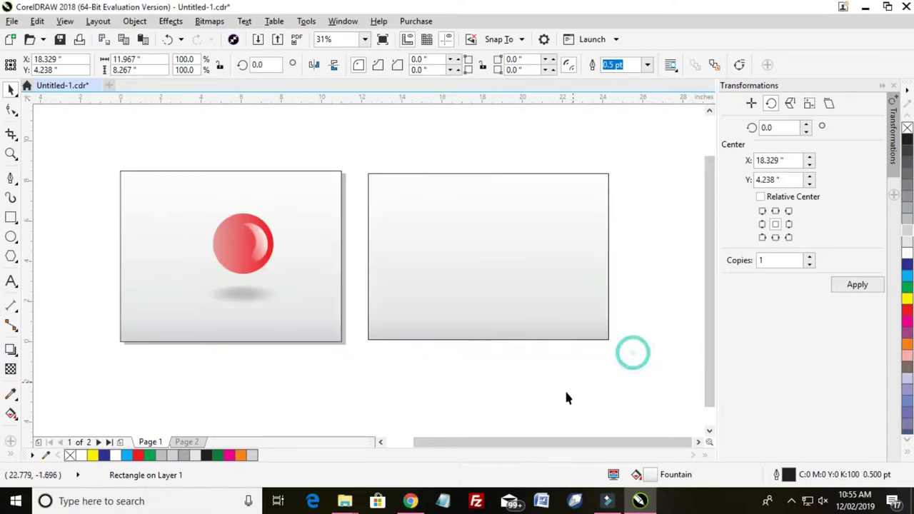
pyautogui.click(558, 397)
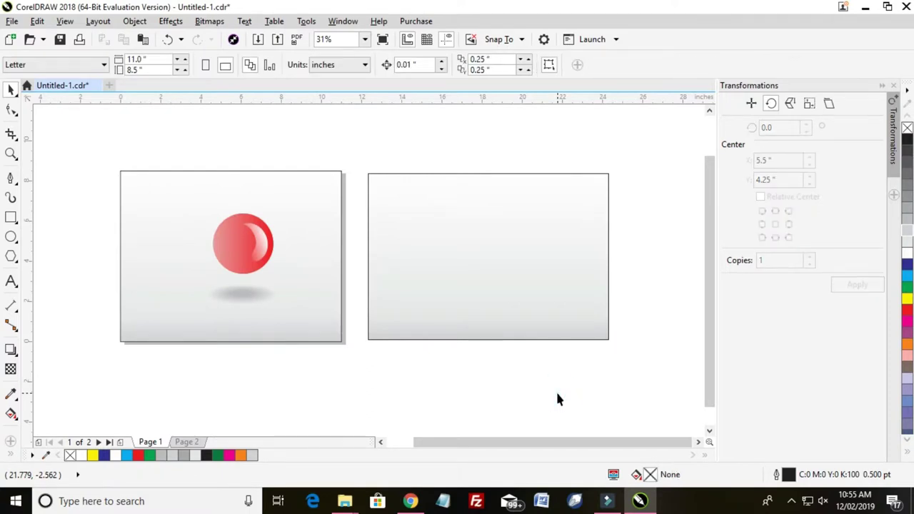
pyautogui.hotkey('ctrl', 's')
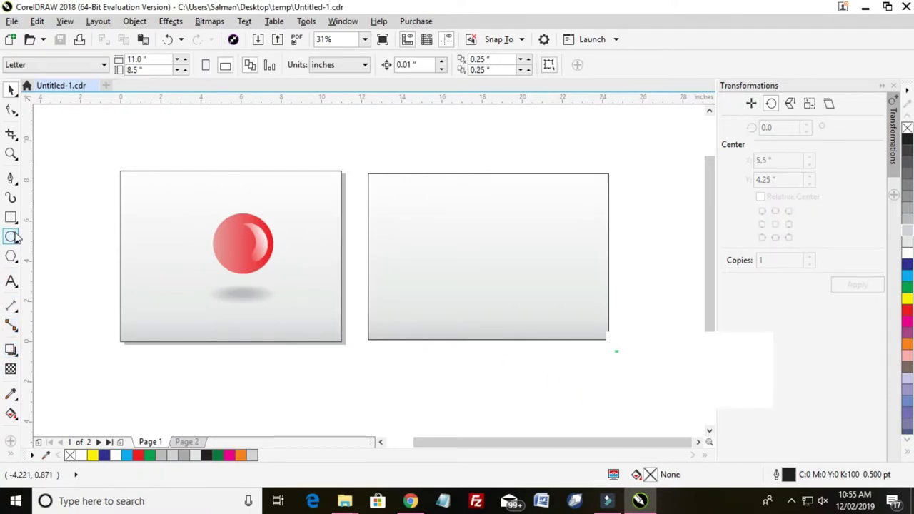
# Draw an ellipse about 2.5 × 2.8 inches on the gradient rectangle and move the rectangle up and away from it.
pyautogui.click(11, 235)
pyautogui.moveTo(431, 212); pyautogui.dragTo(490, 277)
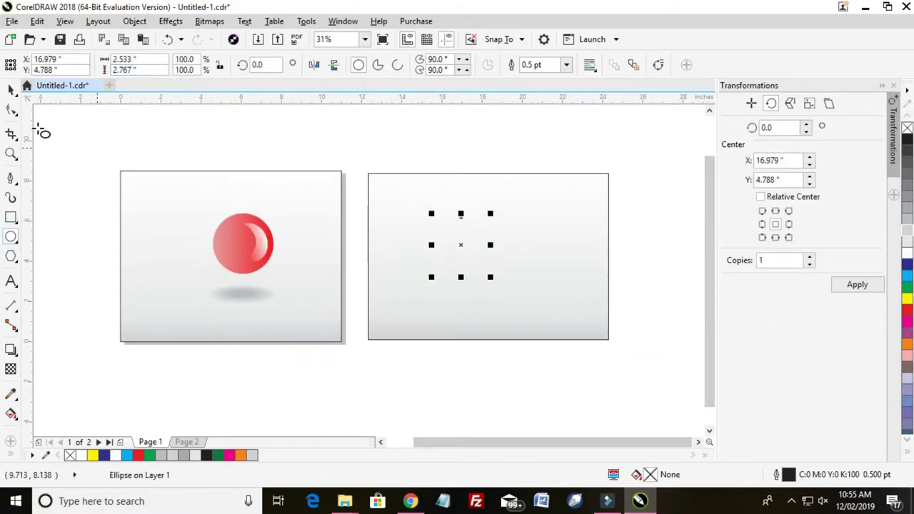
pyautogui.click(11, 89)
pyautogui.scroll(-2, 471, 246)
pyautogui.moveTo(522, 246); pyautogui.dragTo(620, 184)
# Resize the ellipse to a circle 3 inches wide and 3 inches high.
pyautogui.click(464, 242)
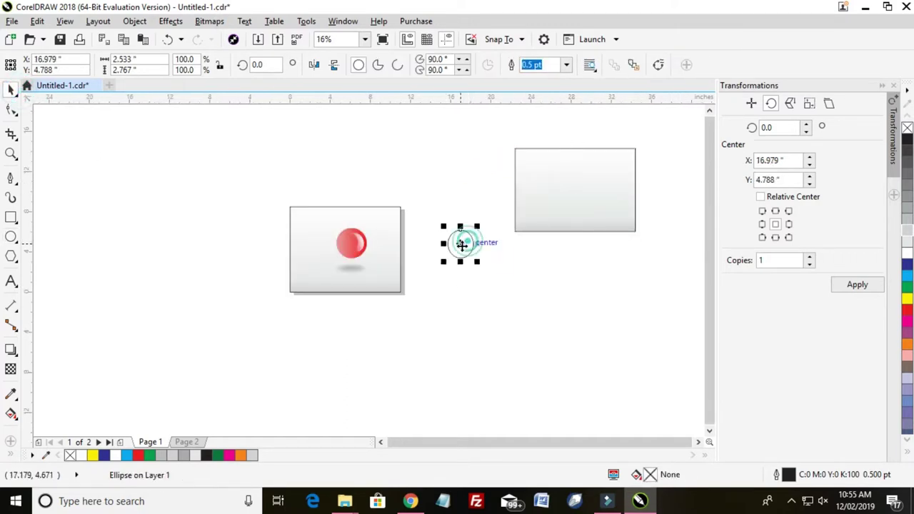
pyautogui.scroll(2, 462, 242)
pyautogui.doubleClick(147, 59)
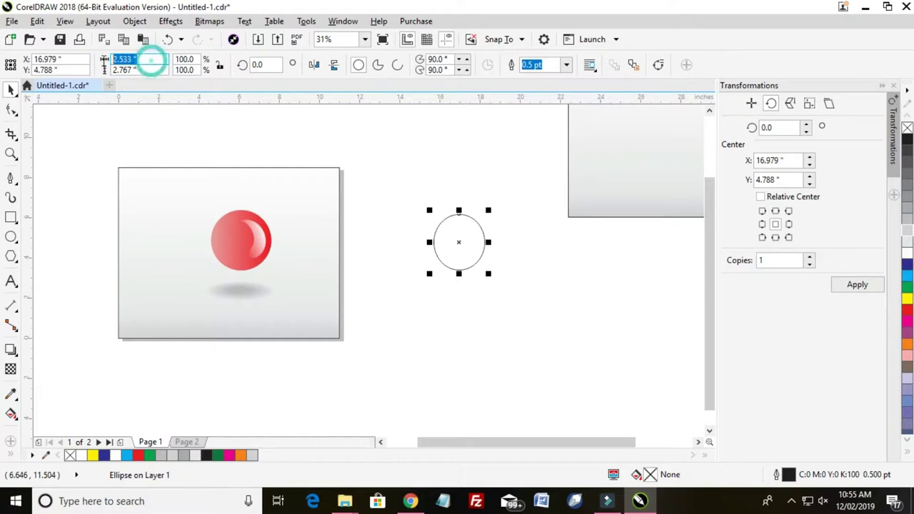
pyautogui.write('3')
pyautogui.press('Tab')
pyautogui.write('3')
pyautogui.press('Return')
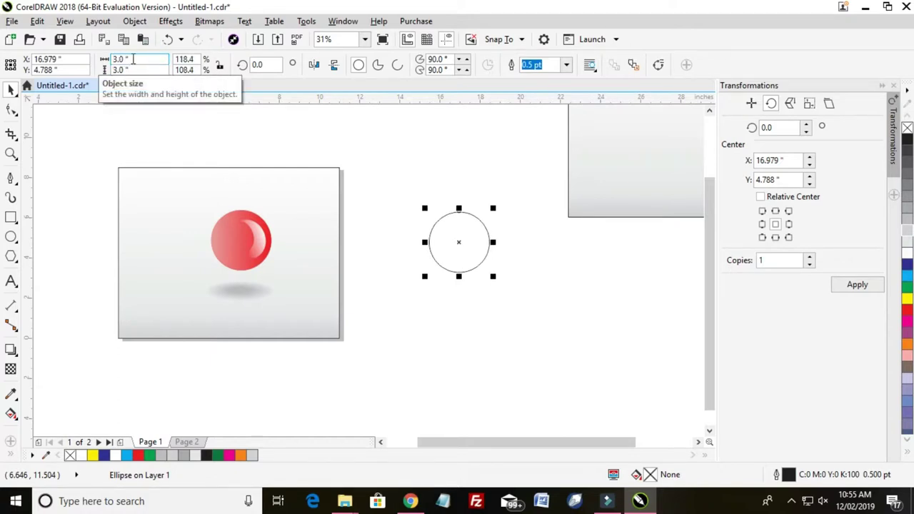
# Fill the circle with red and set its outline to None.
pyautogui.click(907, 310)
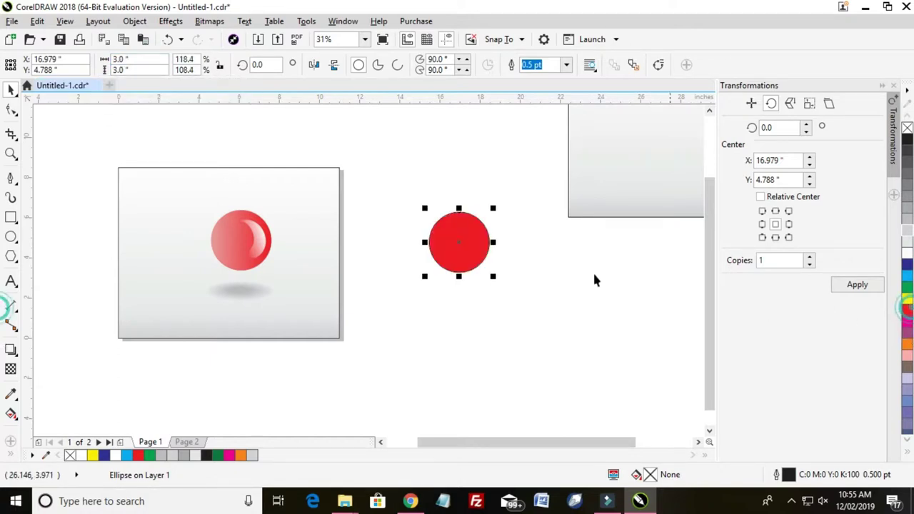
pyautogui.click(565, 65)
pyautogui.scroll(2, 549, 107)
pyautogui.click(560, 78)
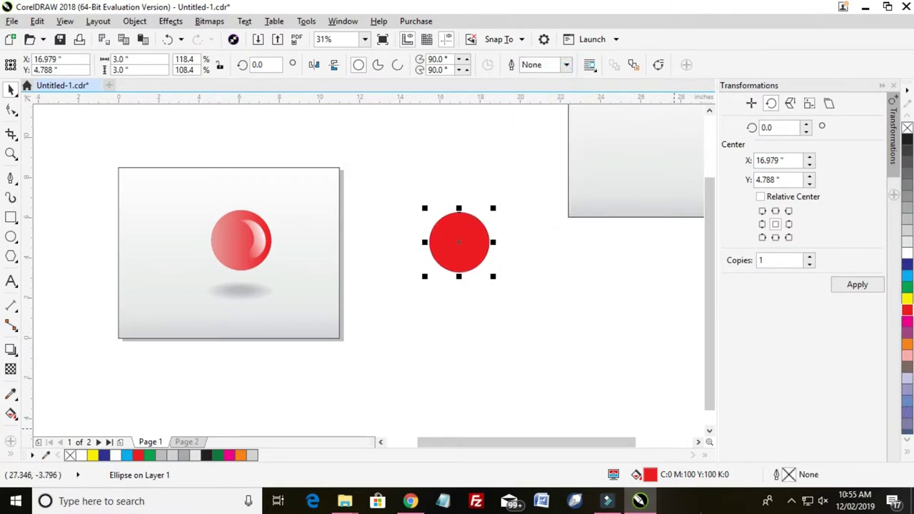
# Change the circle's fill to a linear fountain fill from red to a light pink sampled from the circle.
pyautogui.doubleClick(650, 475)
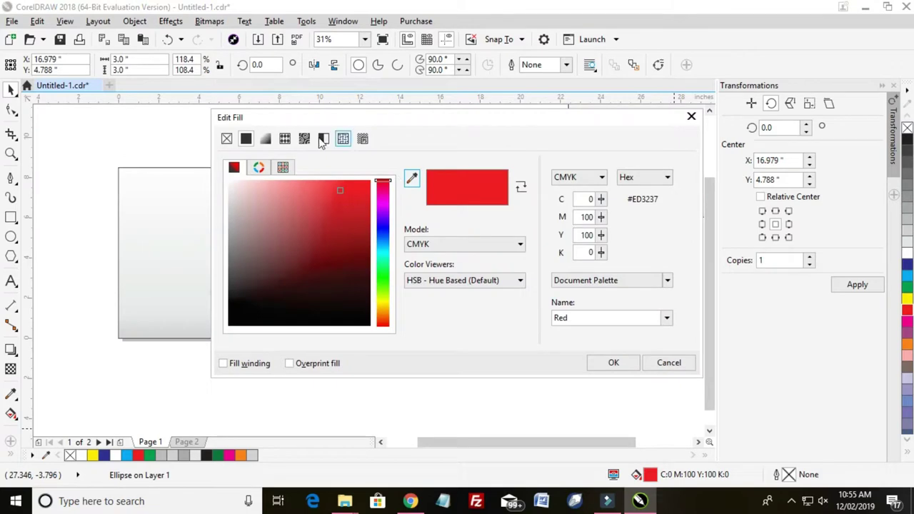
pyautogui.moveTo(397, 126); pyautogui.dragTo(712, 118)
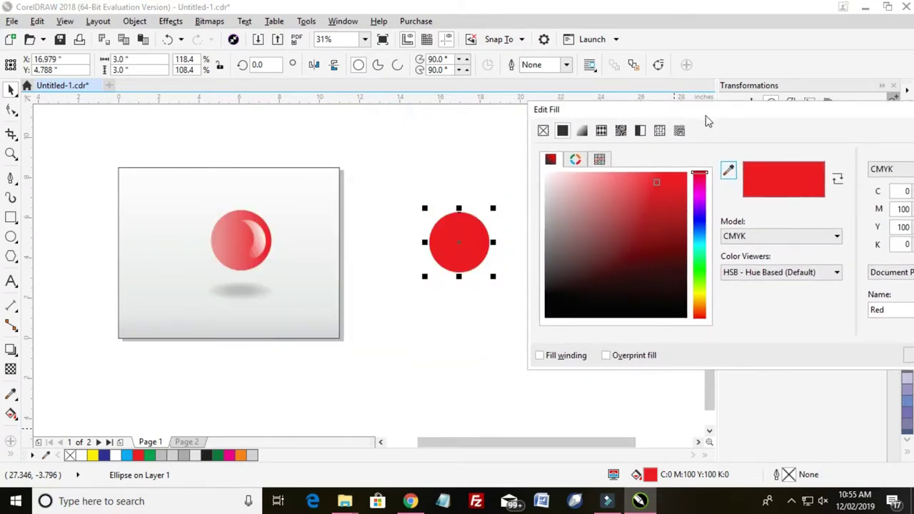
pyautogui.click(582, 132)
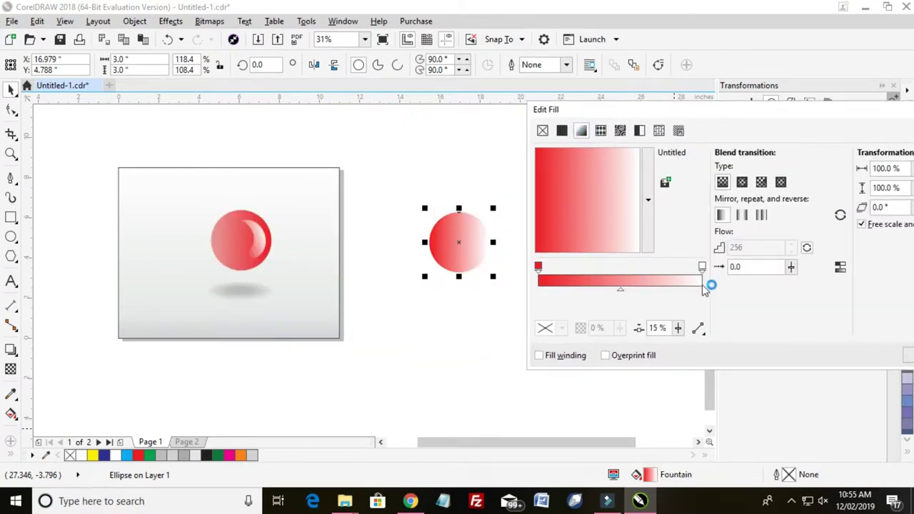
pyautogui.click(701, 267)
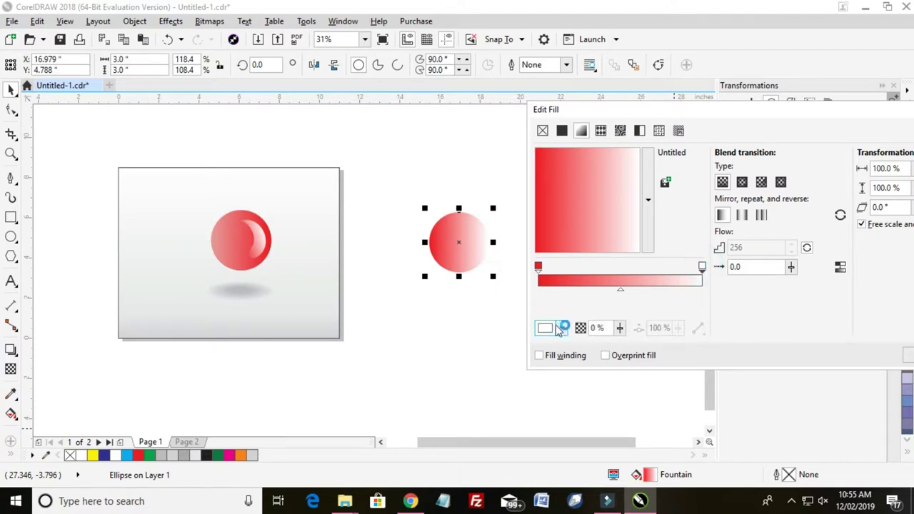
pyautogui.click(550, 327)
pyautogui.click(590, 180)
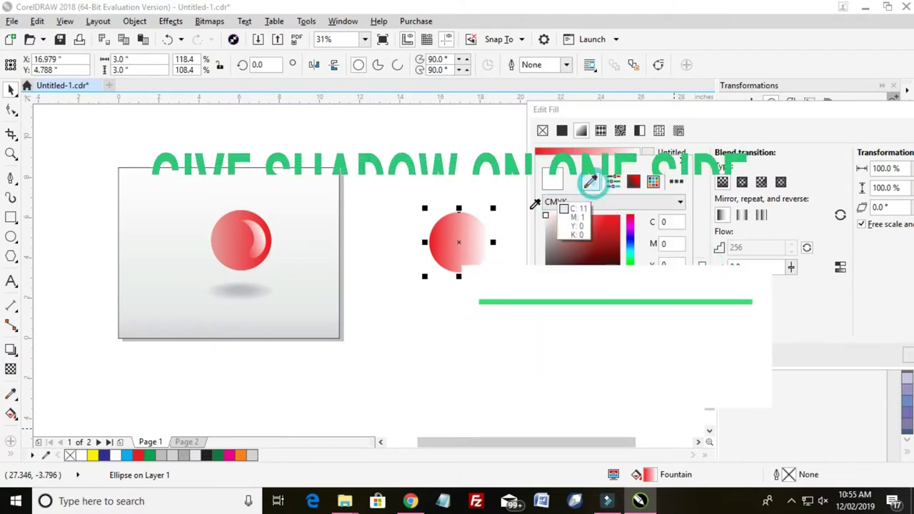
pyautogui.click(464, 229)
pyautogui.click(803, 322)
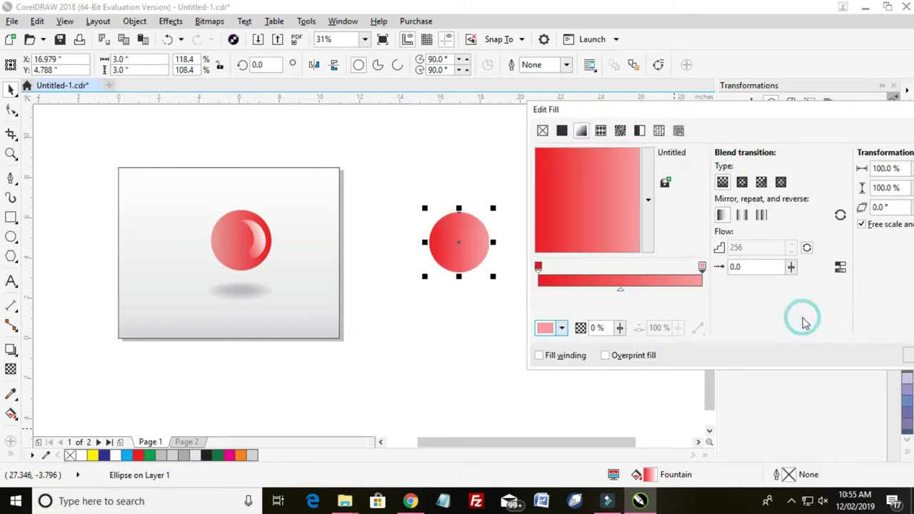
# Apply the red-to-pink fountain fill and mirror the circle both vertically and horizontally.
pyautogui.moveTo(789, 118); pyautogui.dragTo(733, 109)
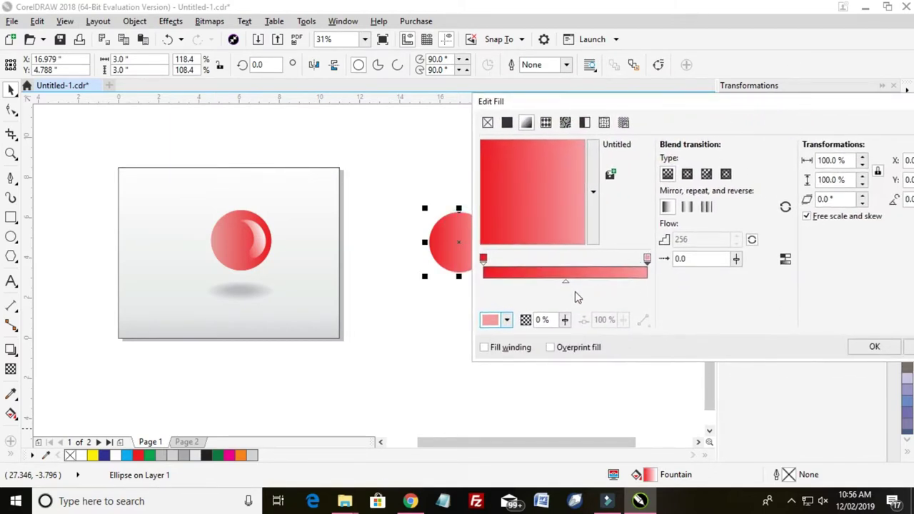
pyautogui.click(875, 346)
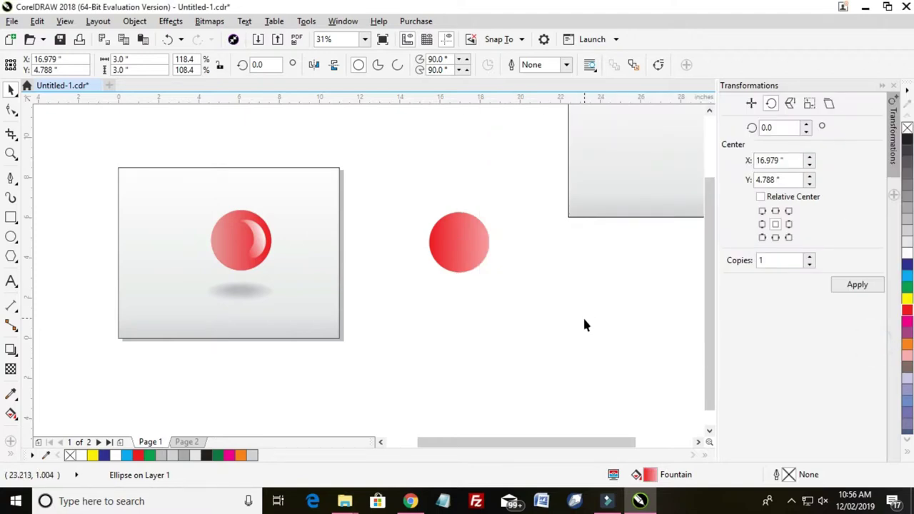
pyautogui.click(491, 330)
pyautogui.click(469, 265)
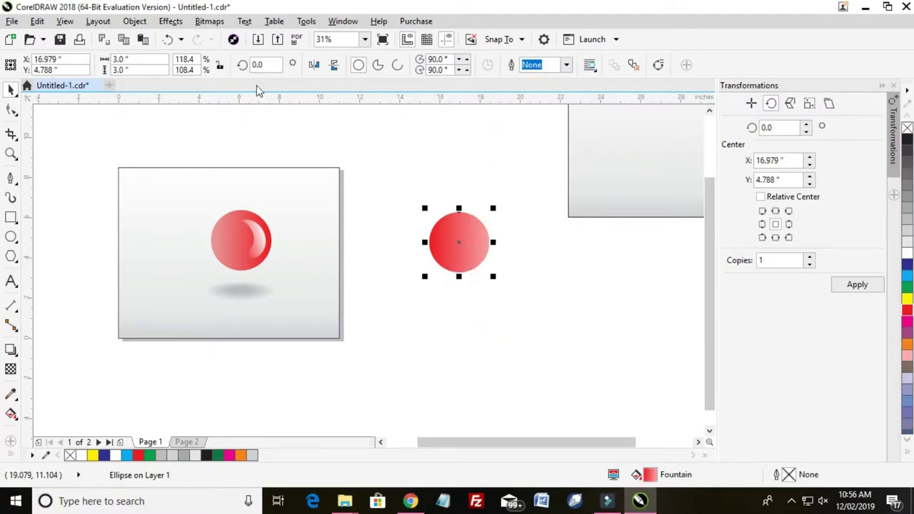
pyautogui.click(333, 65)
pyautogui.click(314, 65)
pyautogui.click(549, 284)
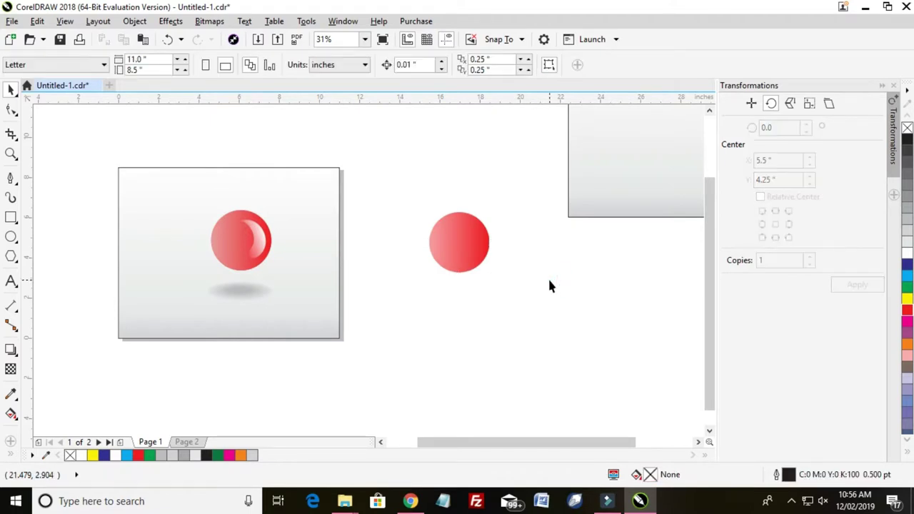
# Save the drawing, and place a duplicate of the circle just below and to the right of the original.
pyautogui.click(473, 249)
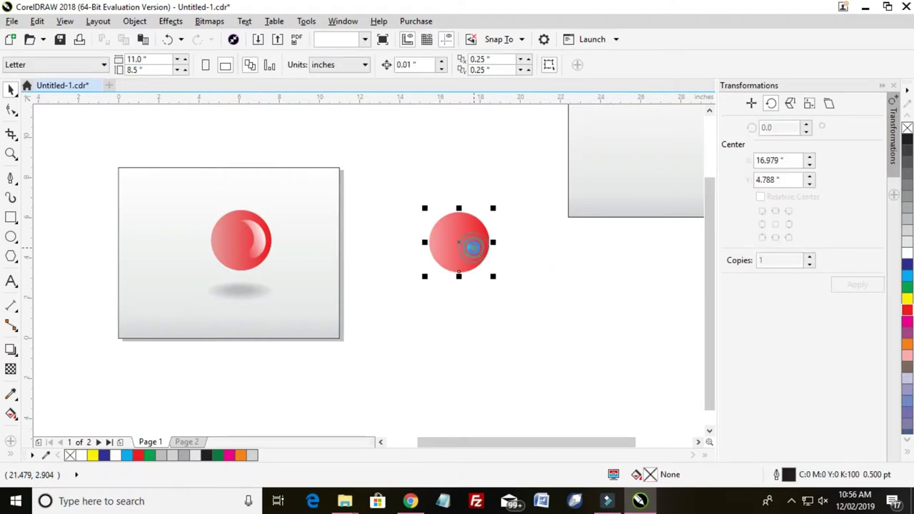
pyautogui.hotkey('ctrl', 's')
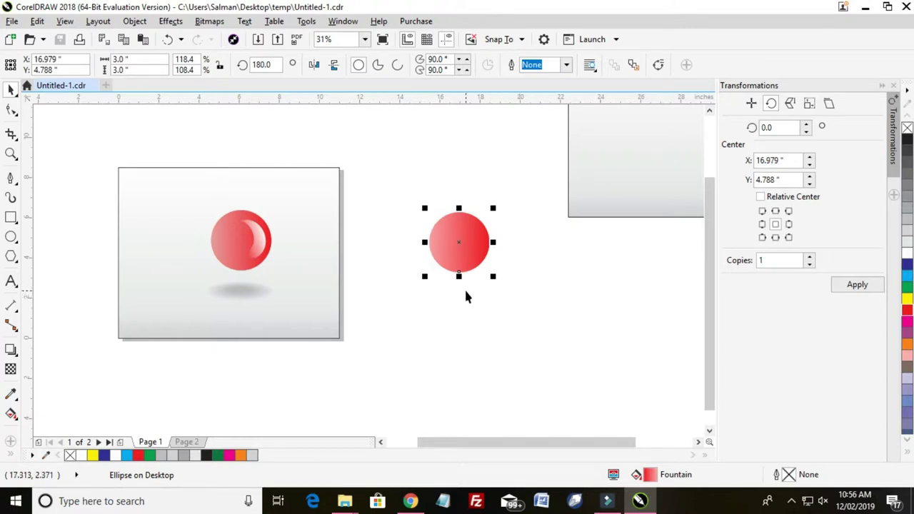
pyautogui.press('KP_Add')
pyautogui.moveTo(461, 255); pyautogui.dragTo(532, 275)
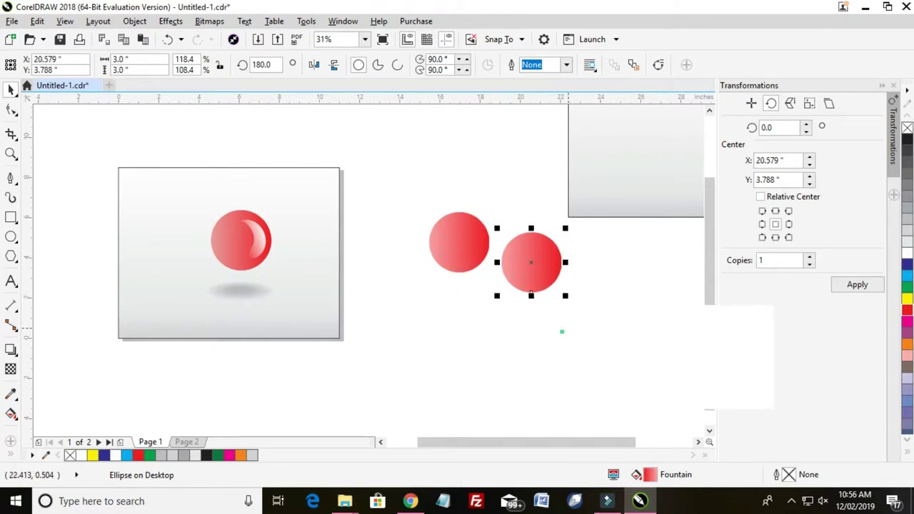
# In the duplicate's fountain fill, change the pink end colour to red (C 0, M 100, Y 100, K 0) sampled from the gradient preview.
pyautogui.doubleClick(649, 475)
pyautogui.moveTo(498, 132); pyautogui.dragTo(678, 65)
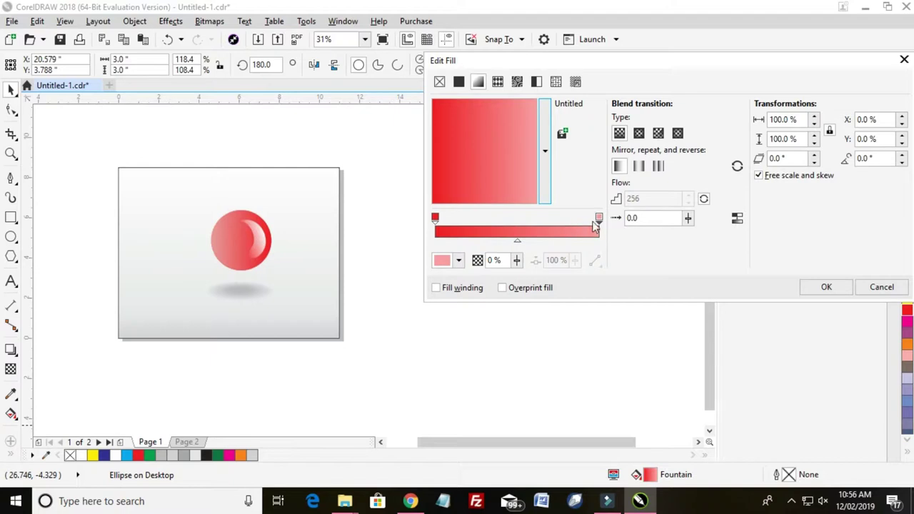
pyautogui.click(598, 217)
pyautogui.click(460, 261)
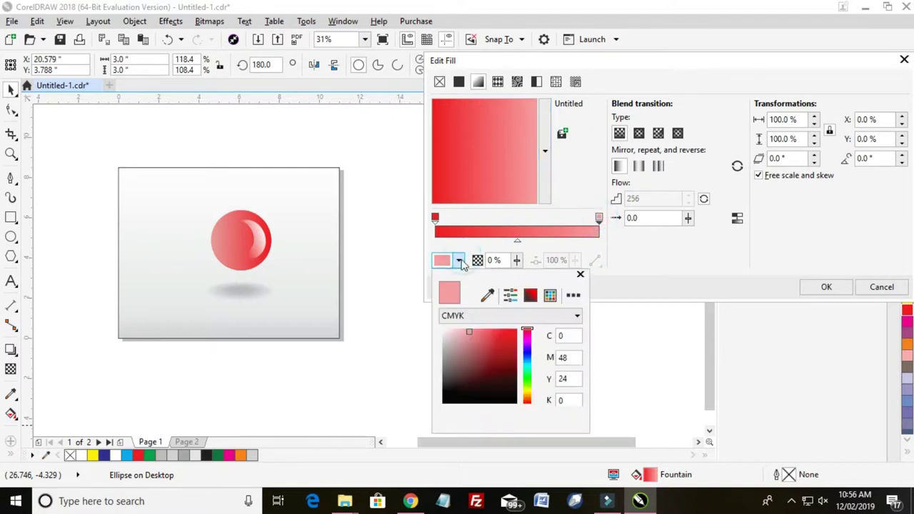
pyautogui.click(489, 297)
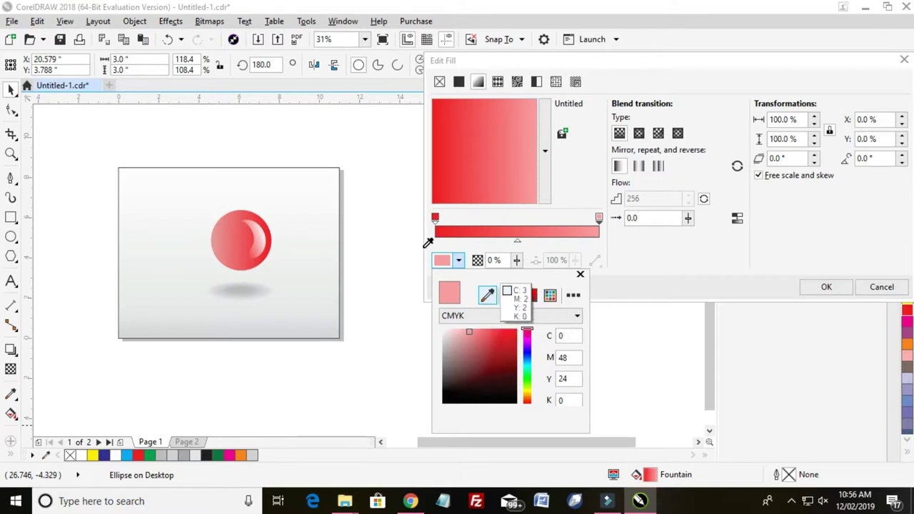
pyautogui.click(441, 99)
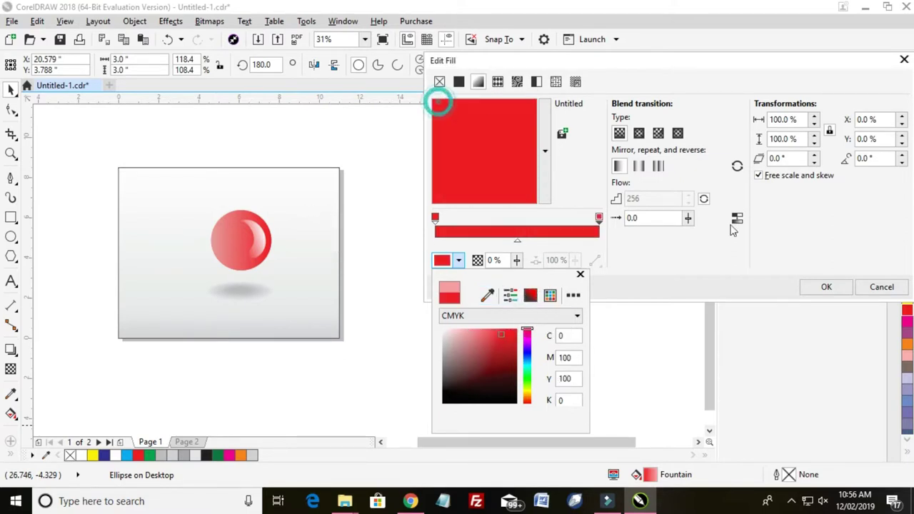
# Add a middle colour node at 51% in light pink (C 5, M 51, Y 29, K 0) and apply the fill to the duplicate circle.
pyautogui.click(518, 244)
pyautogui.click(516, 241)
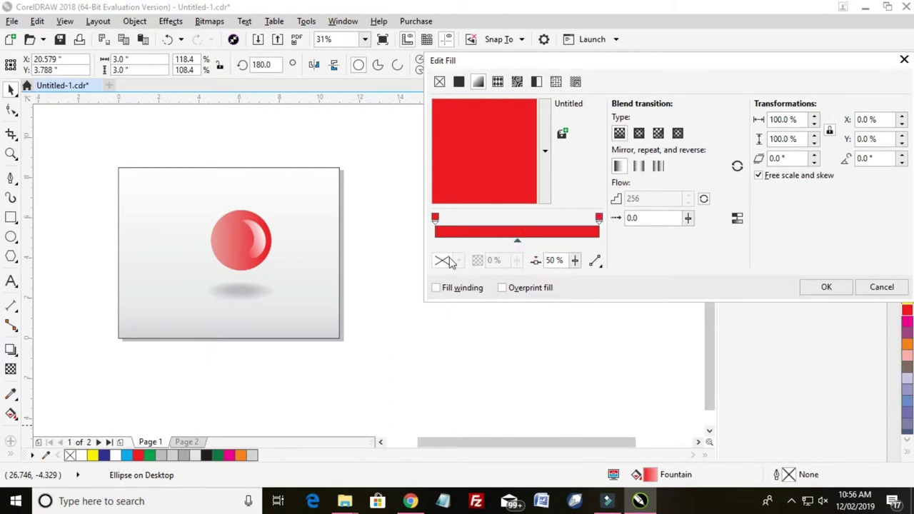
pyautogui.doubleClick(519, 232)
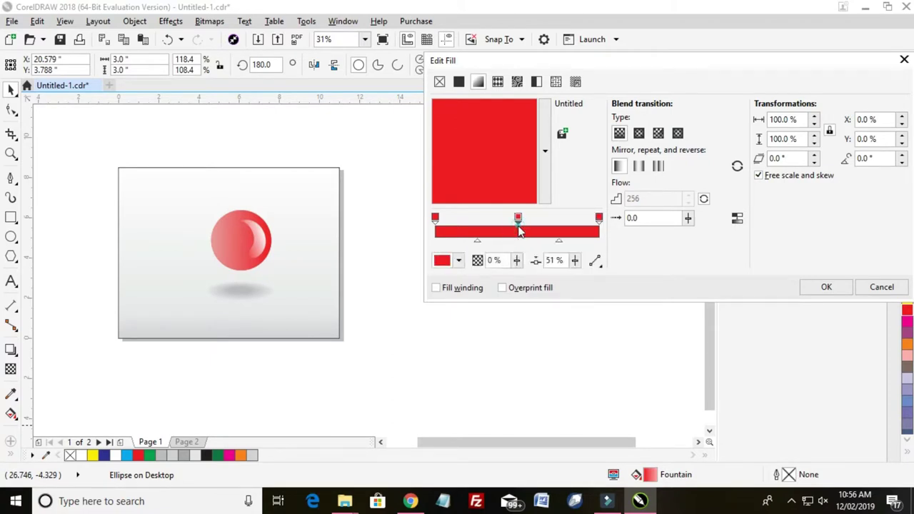
pyautogui.click(460, 261)
pyautogui.click(461, 260)
pyautogui.click(460, 260)
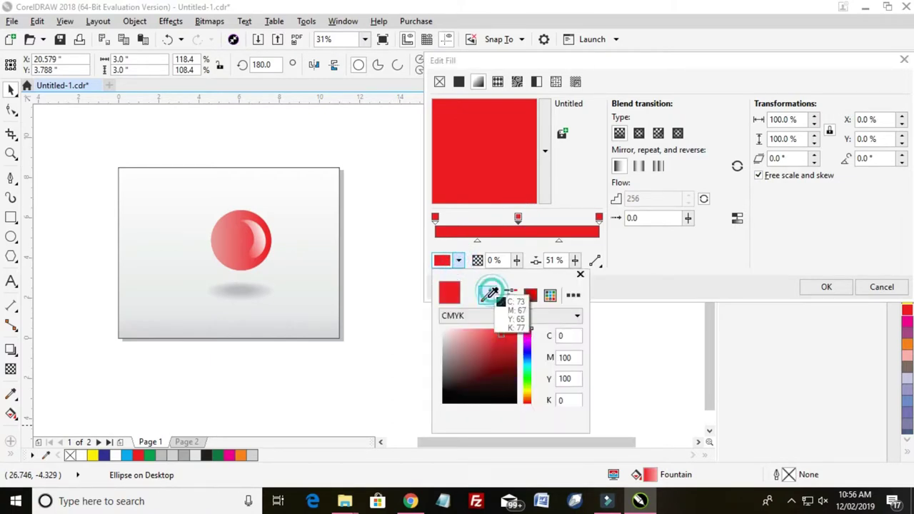
pyautogui.click(468, 336)
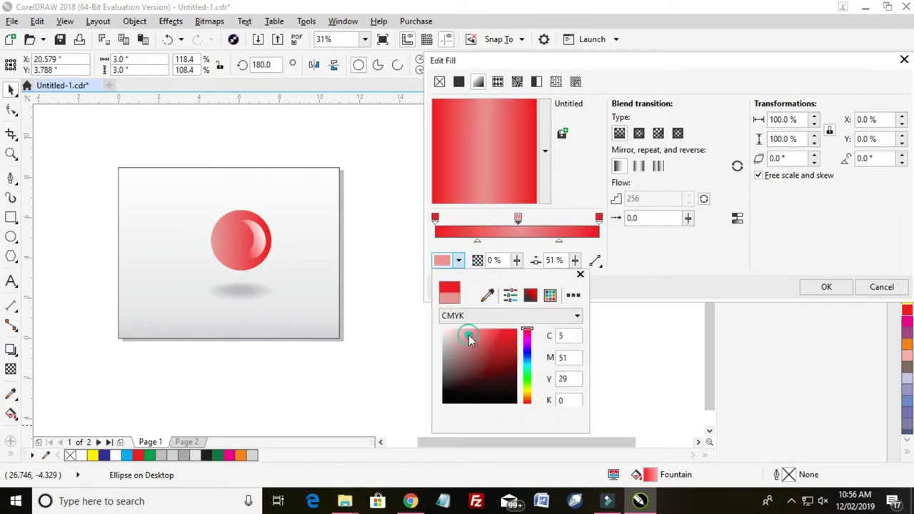
pyautogui.click(702, 245)
pyautogui.click(826, 286)
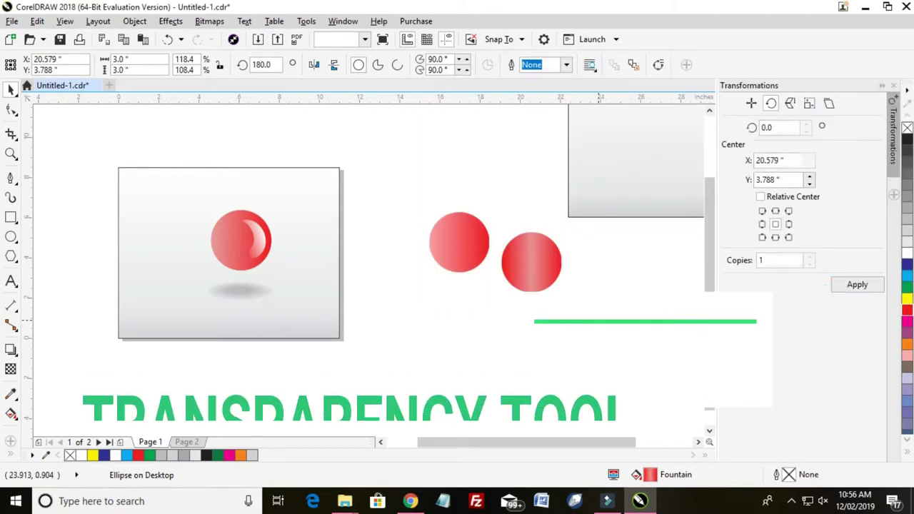
# Apply a fountain transparency to the duplicate circle with the Transparency tool and change its type to elliptical.
pyautogui.press('Escape')
pyautogui.click(544, 265)
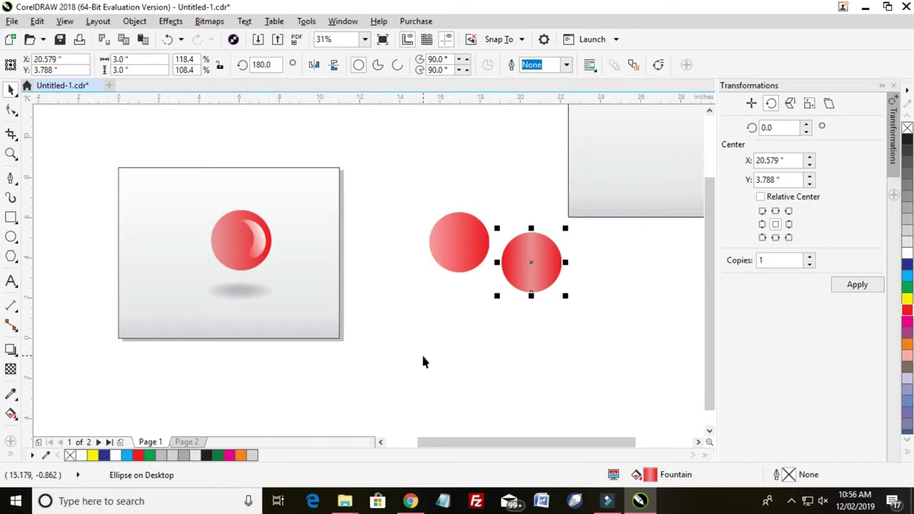
pyautogui.click(11, 368)
pyautogui.moveTo(532, 261); pyautogui.dragTo(555, 254)
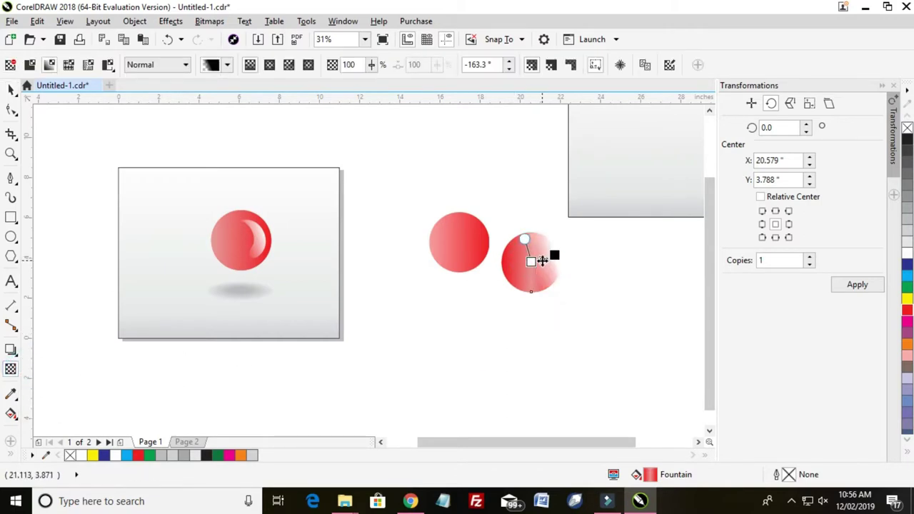
pyautogui.scroll(2, 540, 260)
pyautogui.click(269, 65)
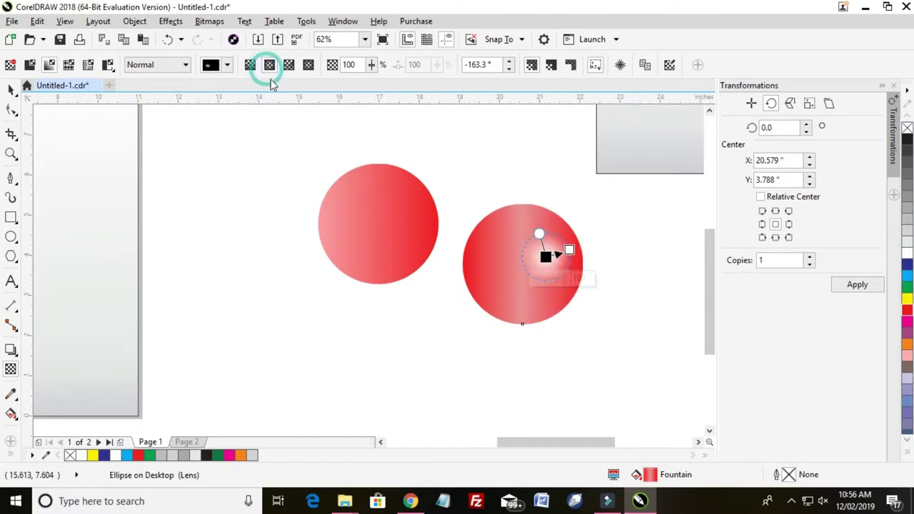
pyautogui.scroll(-2, 424, 208)
pyautogui.scroll(2, 480, 227)
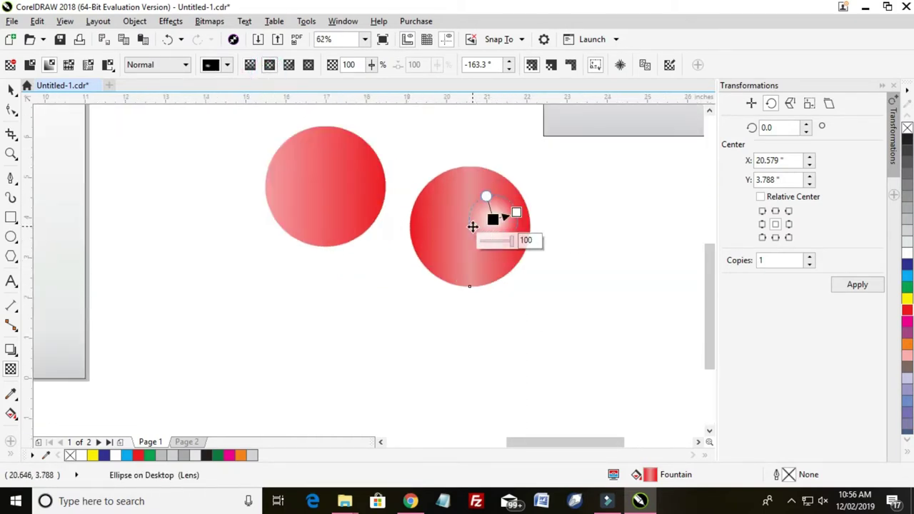
# Redraw the elliptical transparency from near the duplicate circle's centre and shrink its radius to keep the transparent area inside the circle.
pyautogui.moveTo(464, 230); pyautogui.dragTo(527, 212)
pyautogui.scroll(-2, 510, 230)
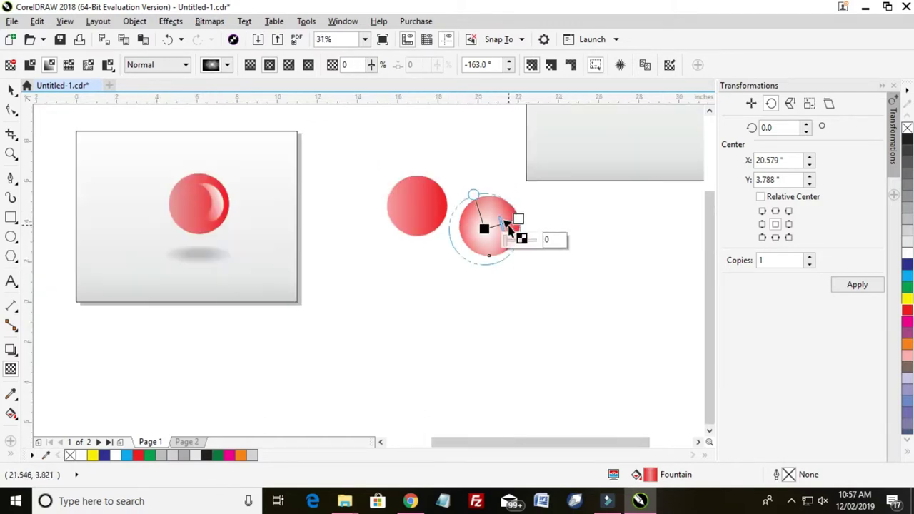
pyautogui.scroll(2, 518, 224)
pyautogui.moveTo(531, 216); pyautogui.dragTo(504, 221)
pyautogui.scroll(-2, 504, 220)
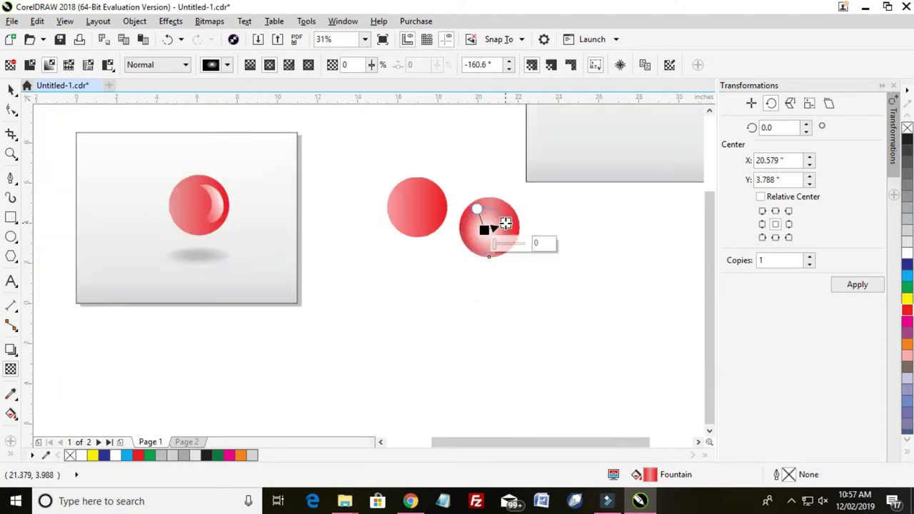
pyautogui.click(15, 91)
pyautogui.press('space')
# Select the original gradient circle together with its transparent duplicate.
pyautogui.click(413, 207)
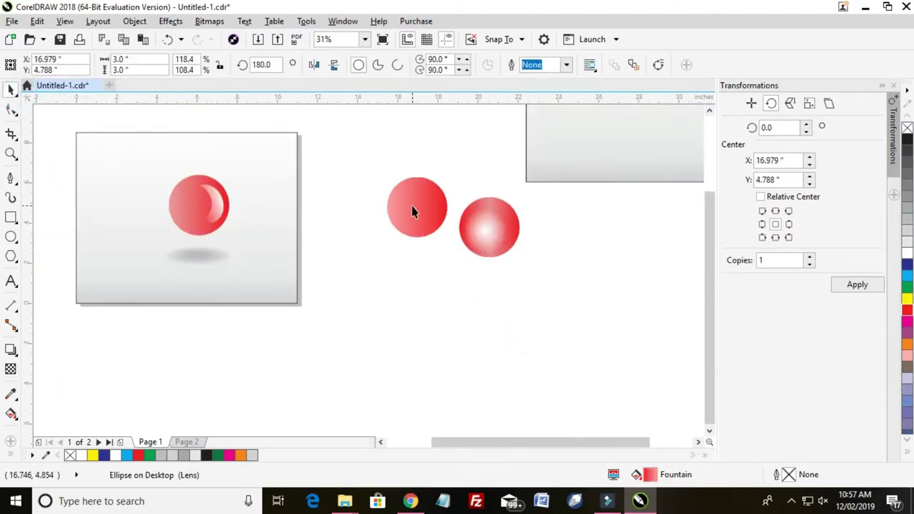
pyautogui.keyDown('shift'); pyautogui.click(503, 239); pyautogui.keyUp('shift')
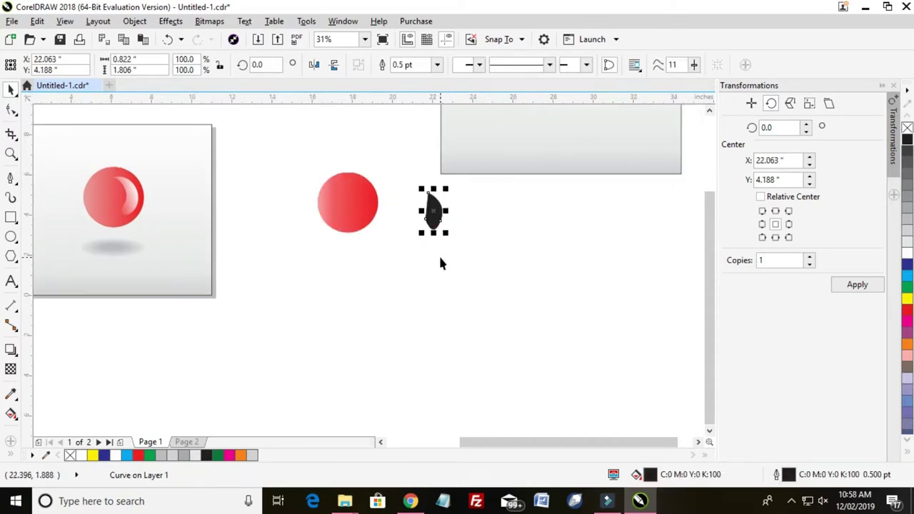
# Move the black curved shape down and left, closer to the red circle.
pyautogui.click(433, 211)
pyautogui.scroll(2, 433, 210)
pyautogui.moveTo(432, 211); pyautogui.dragTo(362, 250)
pyautogui.scroll(2, 364, 248)
pyautogui.scroll(-2, 364, 246)
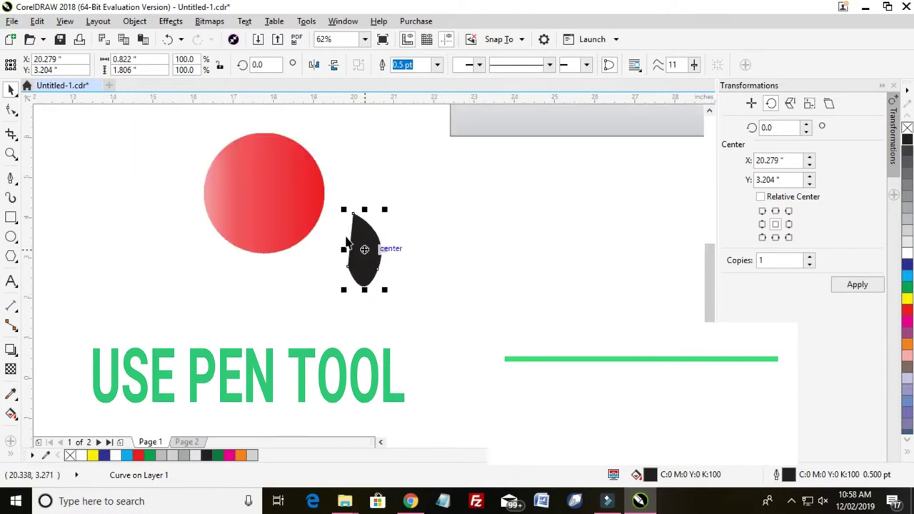
# Convert the black shape's straight left edge to a curve with the Shape tool and bend it inward into a crescent.
pyautogui.click(12, 111)
pyautogui.scroll(2, 364, 253)
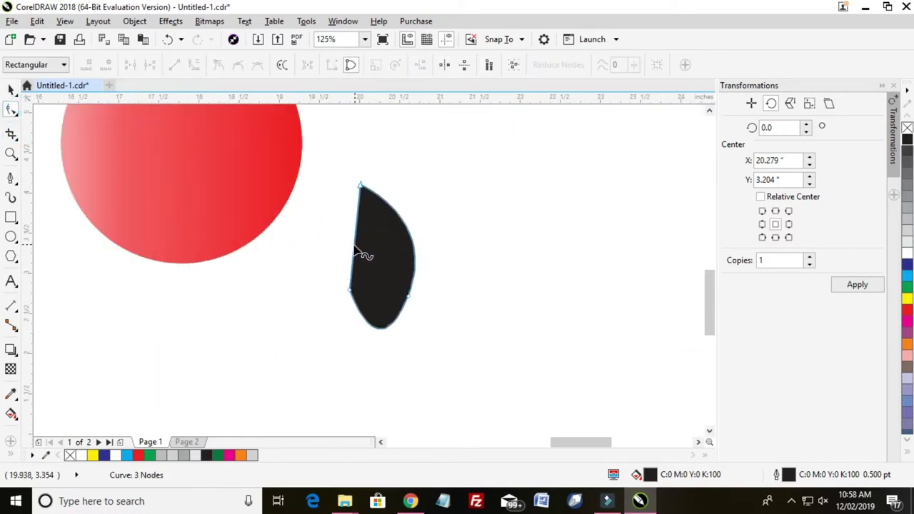
pyautogui.click(357, 246)
pyautogui.click(358, 253)
pyautogui.click(355, 233)
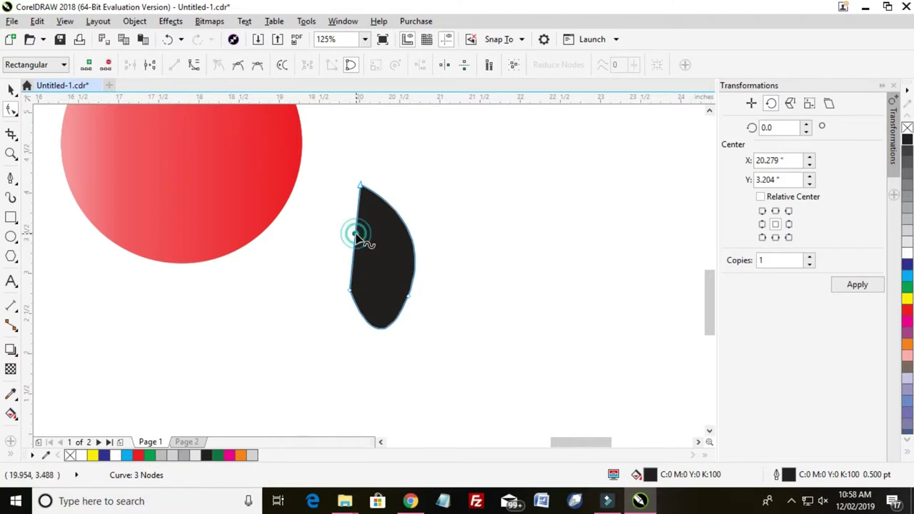
pyautogui.click(193, 65)
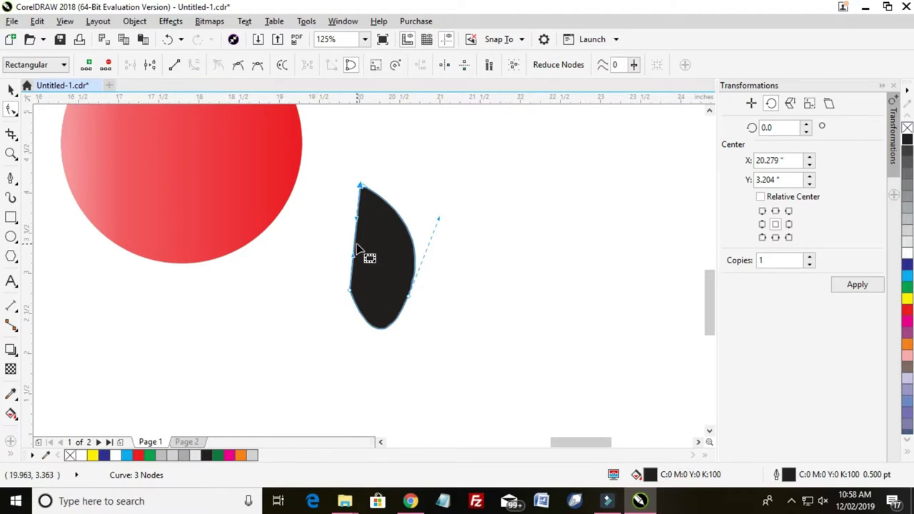
pyautogui.moveTo(355, 248); pyautogui.dragTo(377, 249)
pyautogui.scroll(-5, 377, 249)
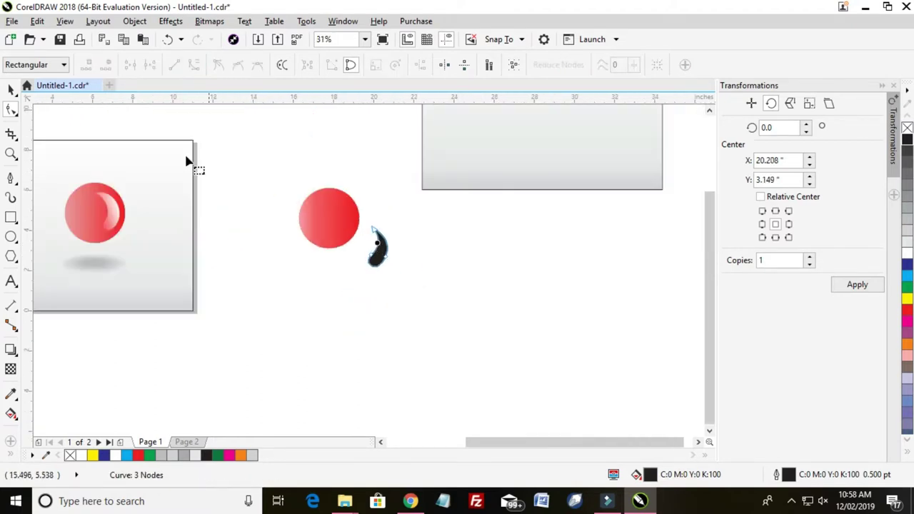
# Move the black crescent up and to the right, farther from the red circle.
pyautogui.click(11, 90)
pyautogui.scroll(2, 387, 268)
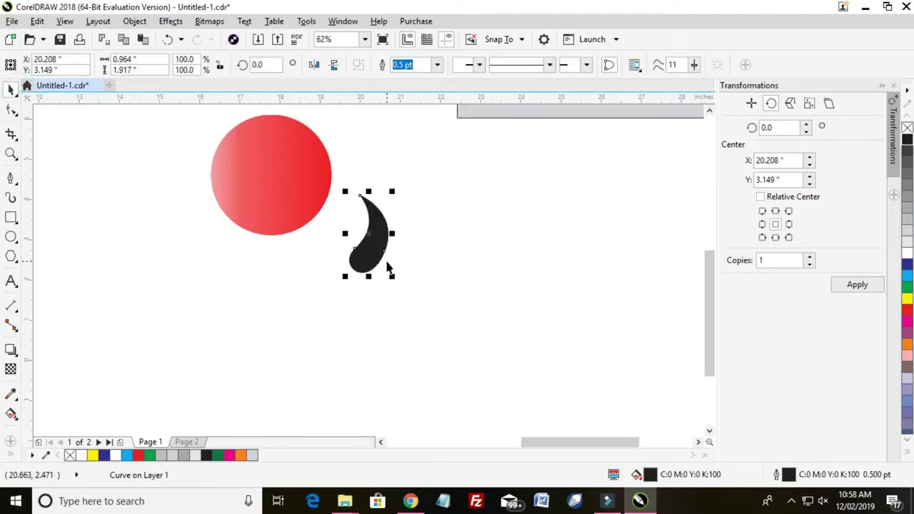
pyautogui.moveTo(372, 244); pyautogui.dragTo(420, 202)
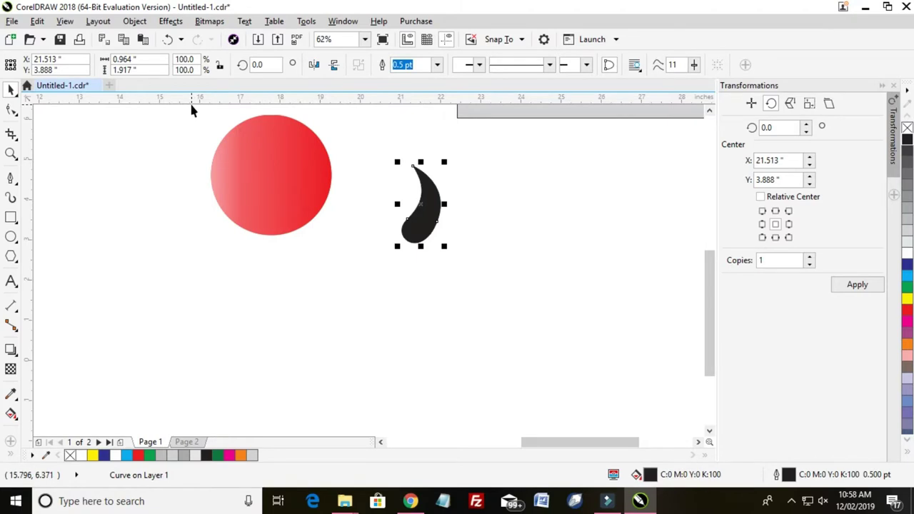
pyautogui.click(369, 260)
pyautogui.scroll(-2, 358, 260)
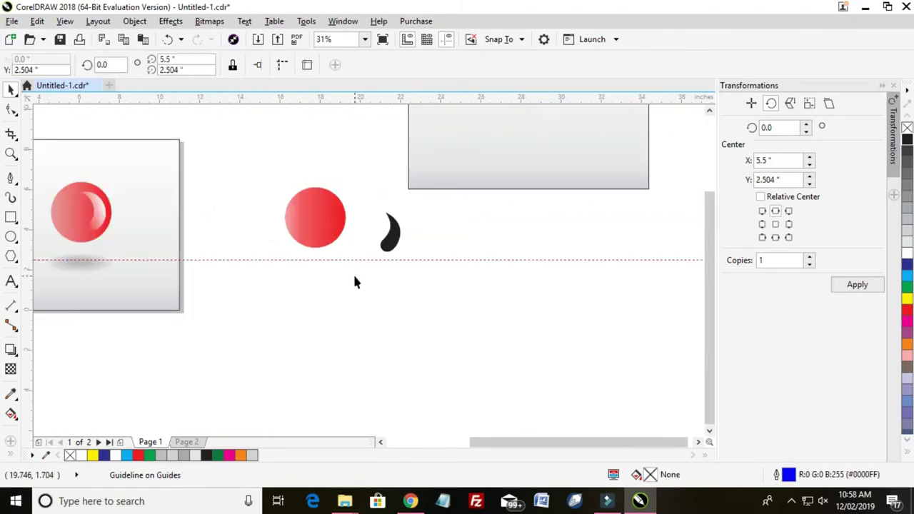
pyautogui.click(354, 276)
# Group the overlapping circles that form the red ball.
pyautogui.moveTo(259, 167); pyautogui.dragTo(361, 279)
pyautogui.hotkey('ctrl', 'g')
pyautogui.click(373, 290)
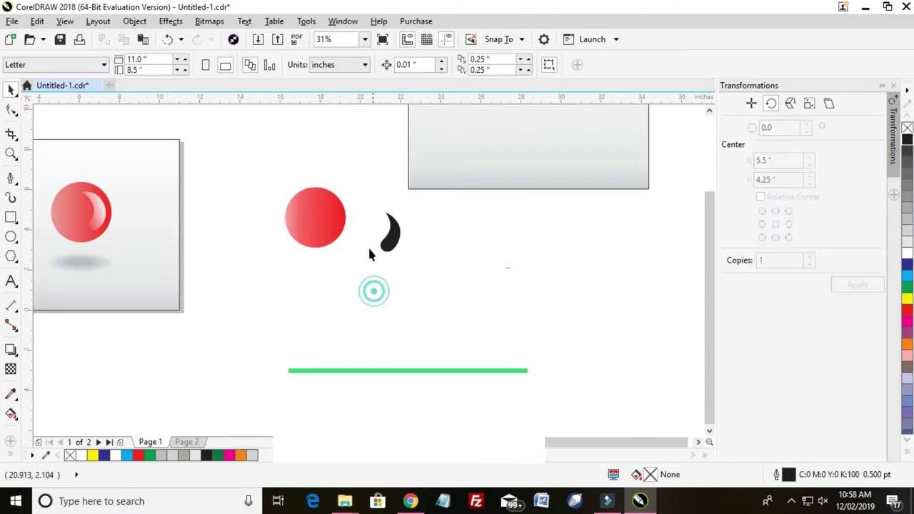
# Turn the black crescent into a white highlight with outline width None, placed on the right half of the red ball.
pyautogui.click(390, 237)
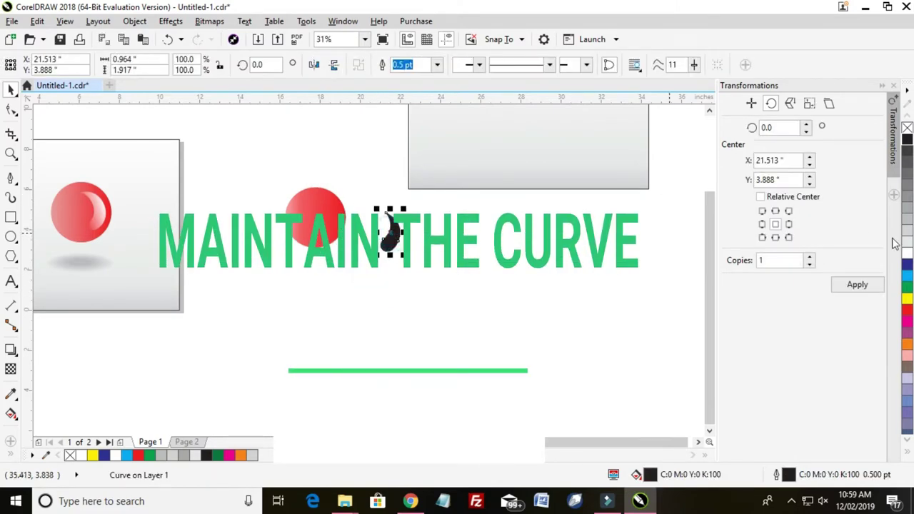
pyautogui.click(907, 254)
pyautogui.moveTo(392, 230); pyautogui.dragTo(324, 217)
pyautogui.scroll(3, 321, 214)
pyautogui.scroll(-3, 322, 214)
pyautogui.click(438, 64)
pyautogui.click(428, 77)
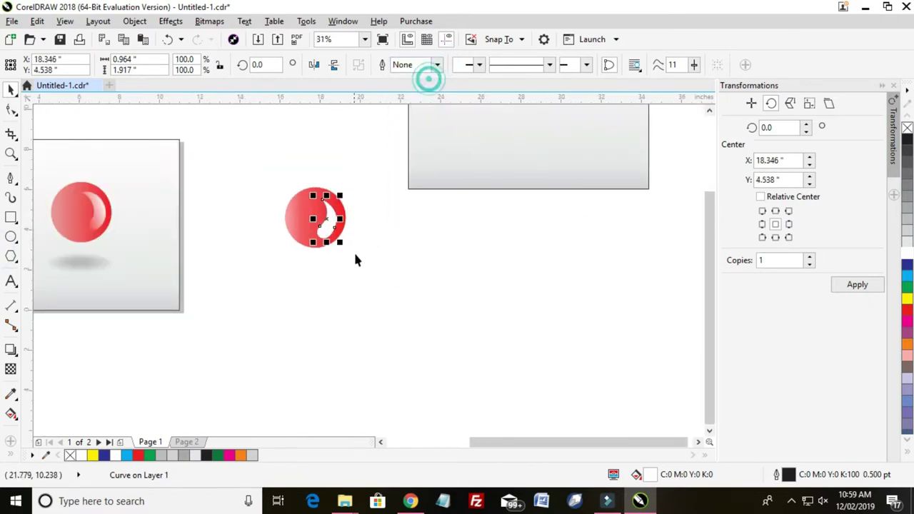
# Lock the white highlight's proportions, scale it to 88%, and move it slightly up and to the right inside the ball.
pyautogui.scroll(2, 321, 218)
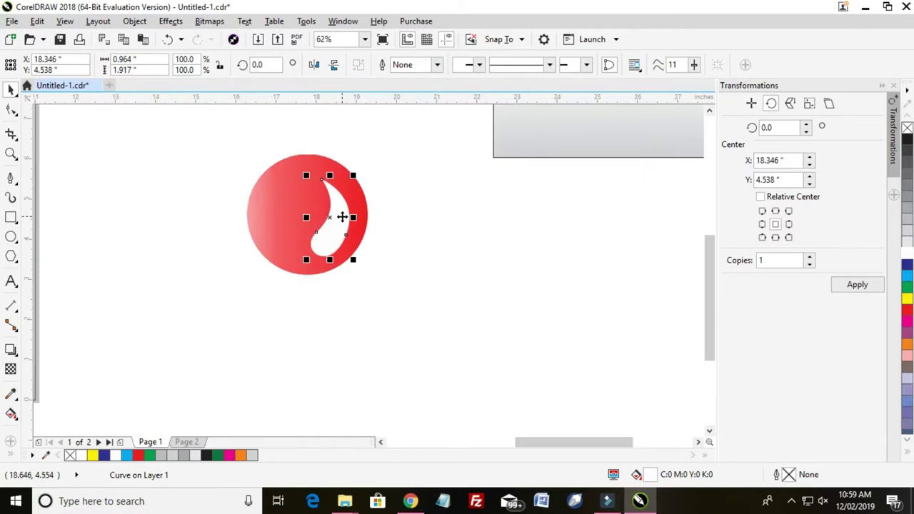
pyautogui.scroll(-2, 339, 216)
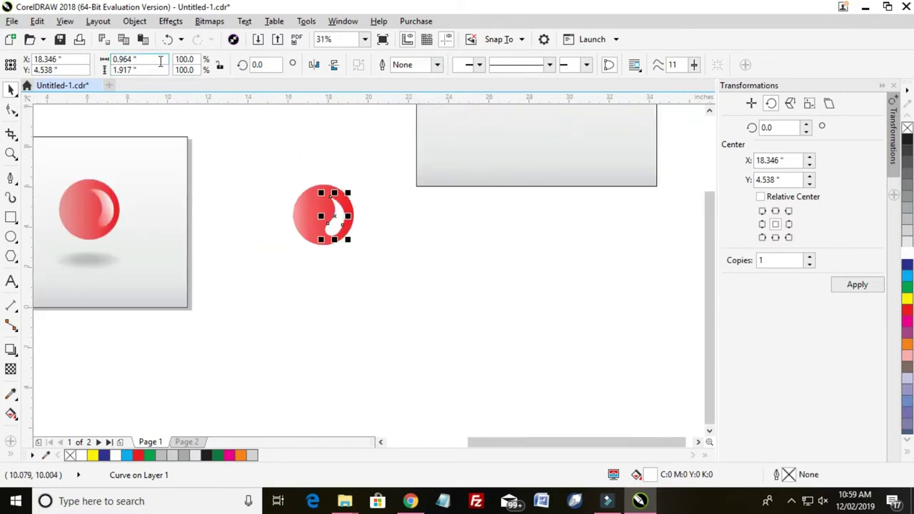
pyautogui.click(221, 65)
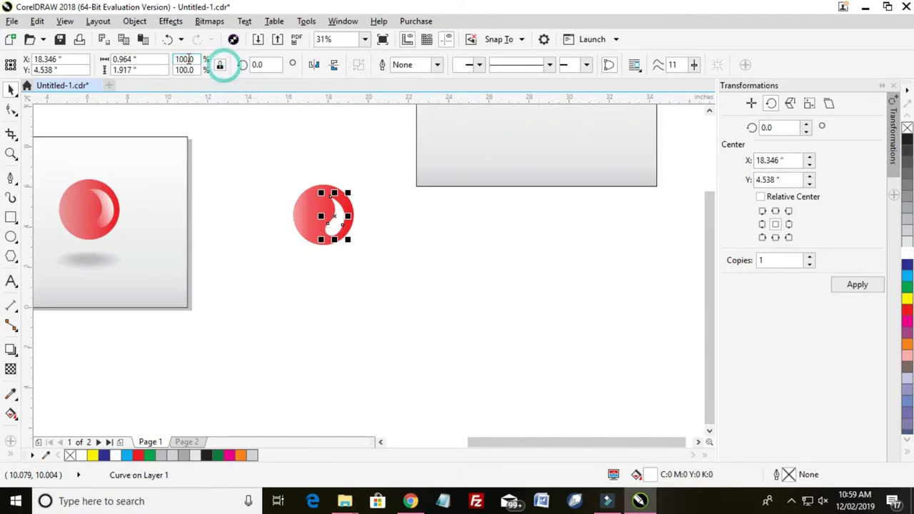
pyautogui.click(192, 59)
pyautogui.moveTo(184, 59); pyautogui.dragTo(154, 62)
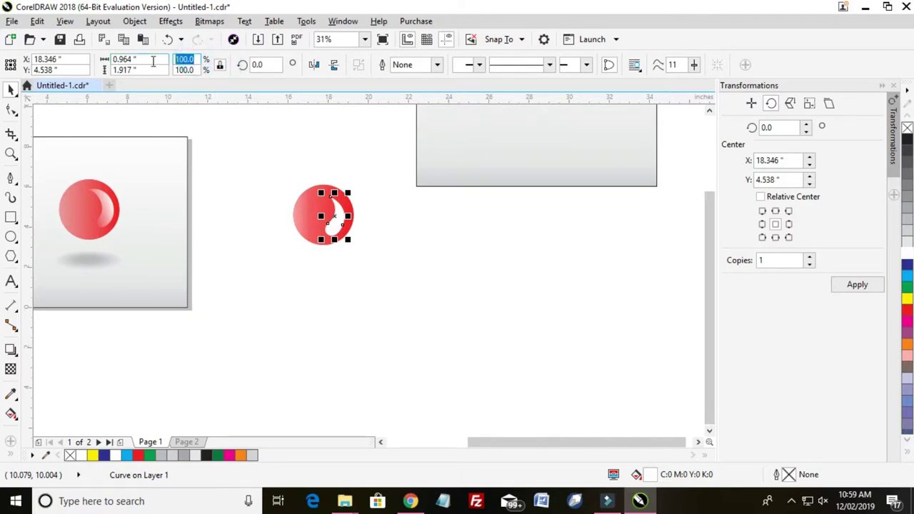
pyautogui.write('88')
pyautogui.press('Return')
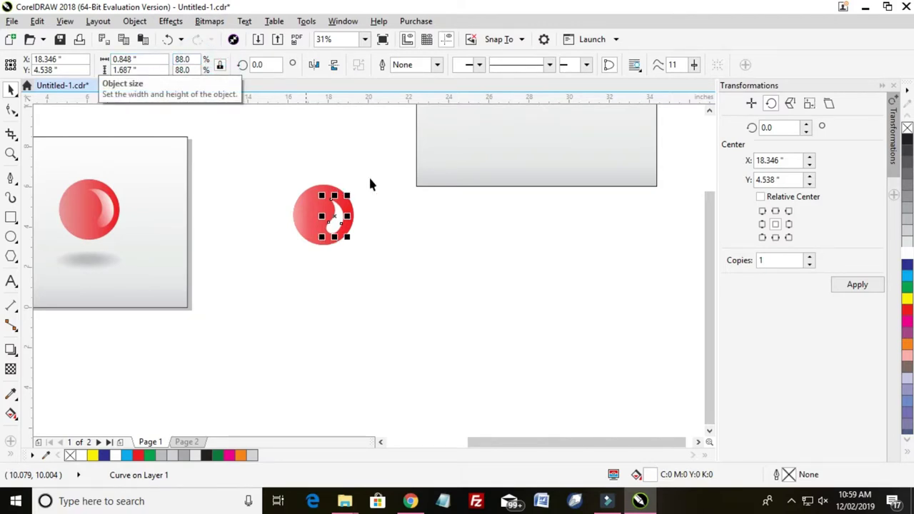
pyautogui.scroll(1, 329, 187)
pyautogui.moveTo(339, 207); pyautogui.dragTo(341, 207)
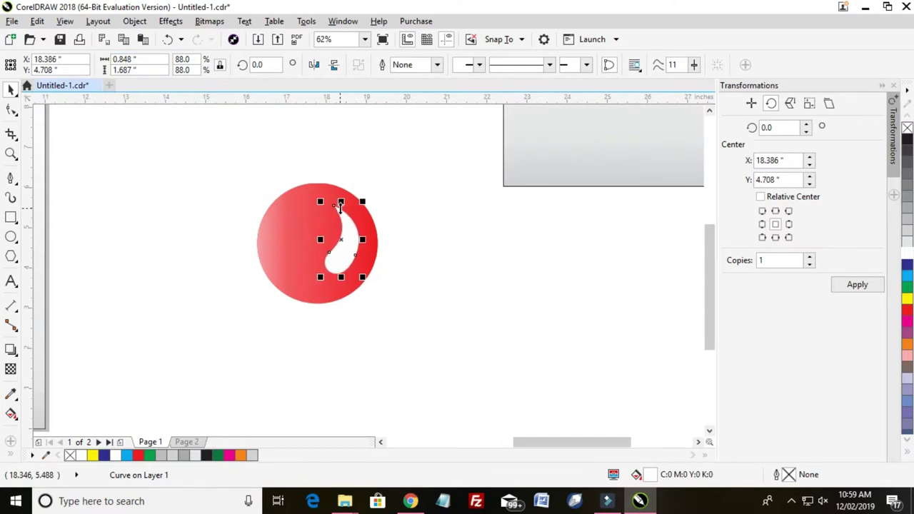
# Apply a linear transparency to the white highlight, opaque at its right edge and fading toward the ball's centre.
pyautogui.click(10, 369)
pyautogui.moveTo(316, 245); pyautogui.dragTo(375, 239)
pyautogui.scroll(1, 349, 245)
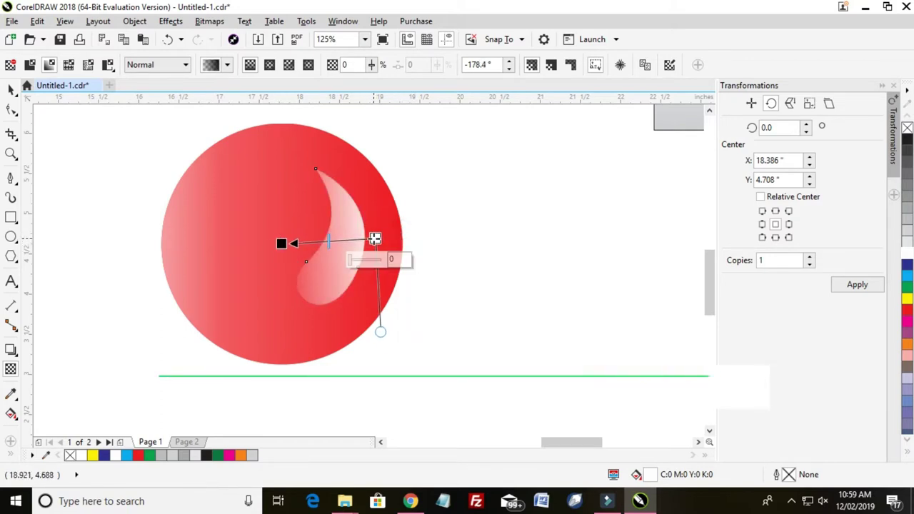
pyautogui.moveTo(280, 244)
pyautogui.mouseDown()
pyautogui.moveTo(298, 240)
pyautogui.moveTo(282, 243)
pyautogui.mouseUp()
pyautogui.click(371, 237)
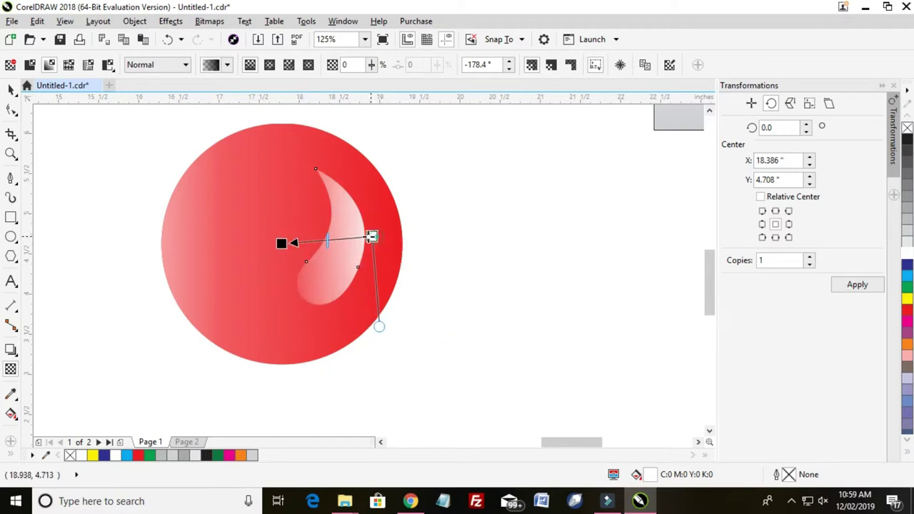
pyautogui.moveTo(371, 237); pyautogui.dragTo(364, 237)
pyautogui.scroll(-1, 364, 237)
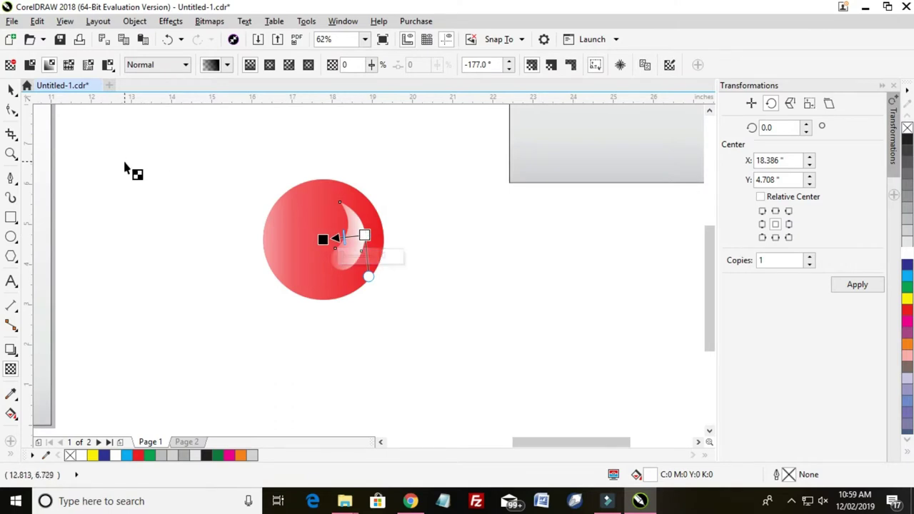
pyautogui.click(10, 89)
pyautogui.click(436, 190)
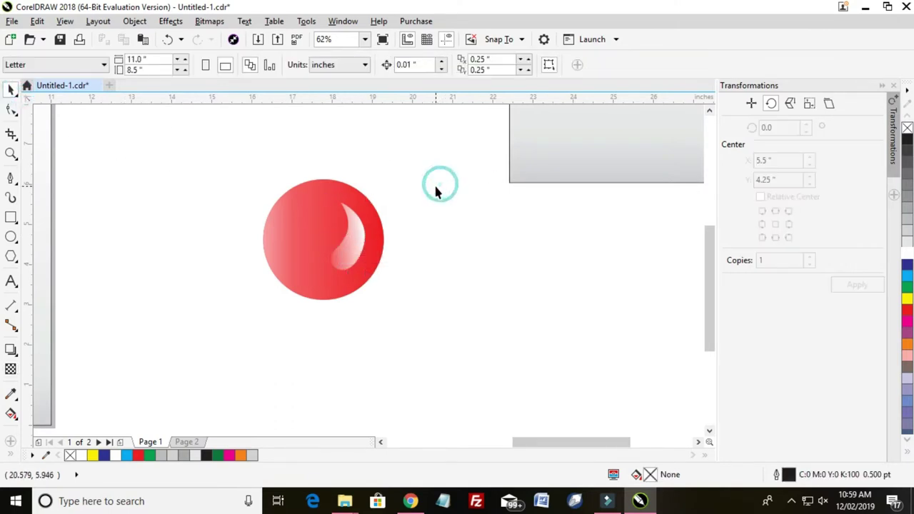
# Draw a flat horizontal ellipse about 3.4 by 1.0 inches just below the new red ball.
pyautogui.scroll(-1, 419, 190)
pyautogui.scroll(1, 394, 210)
pyautogui.scroll(-1, 393, 210)
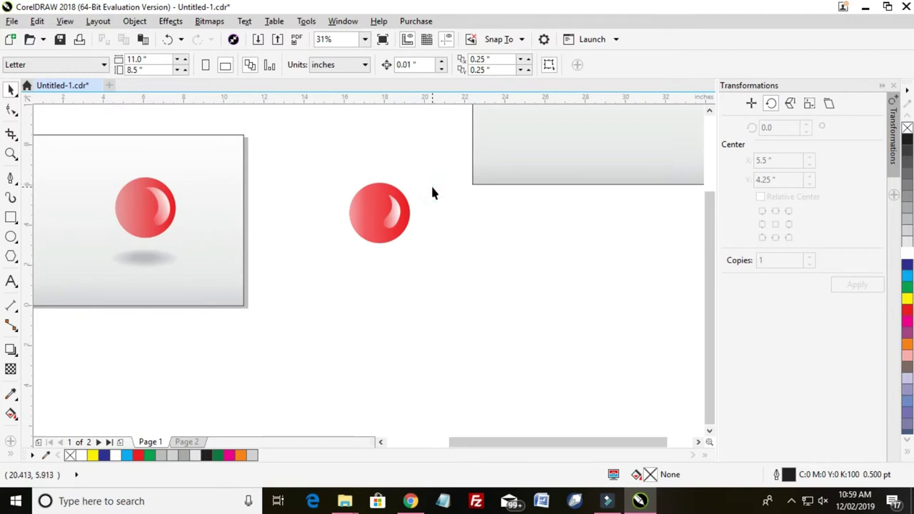
pyautogui.click(10, 237)
pyautogui.moveTo(361, 260); pyautogui.dragTo(431, 279)
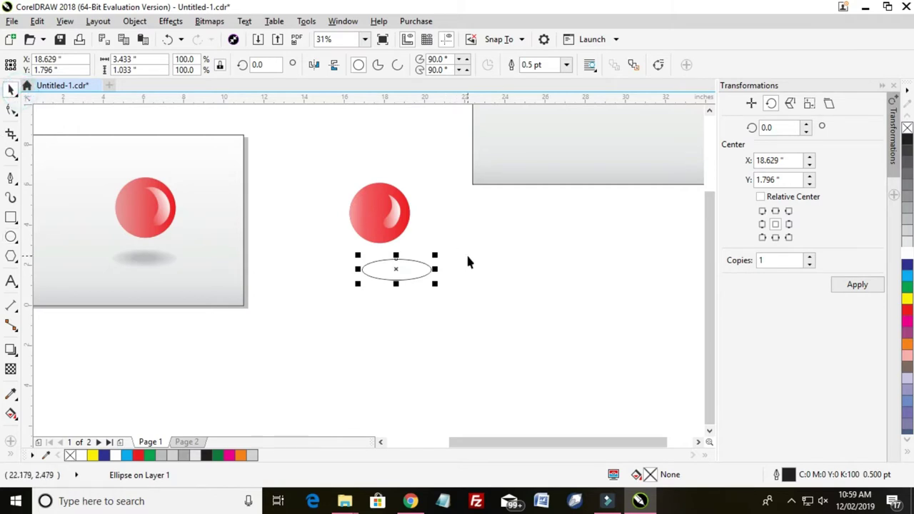
pyautogui.click(426, 280)
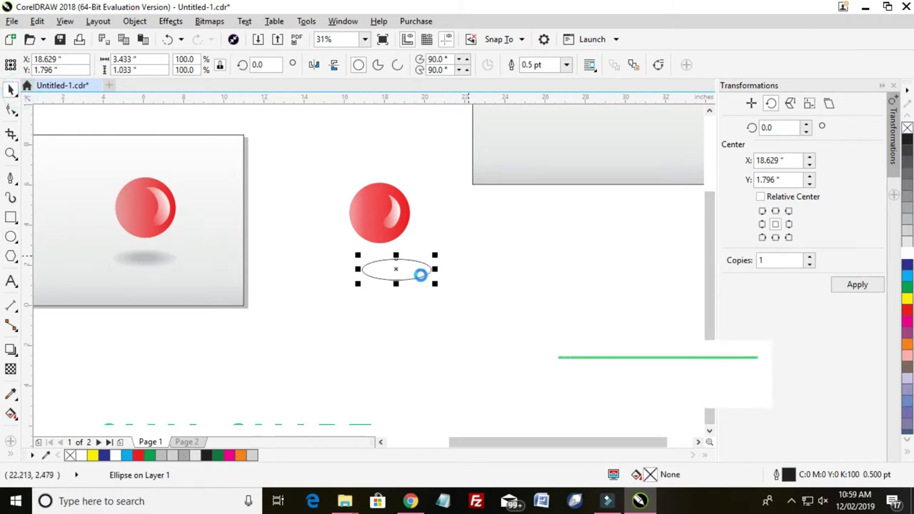
# Copy the ellipse down and to the right, filling the copy with 20% black and the original with white.
pyautogui.scroll(2, 413, 271)
pyautogui.moveTo(385, 267); pyautogui.dragTo(464, 341)
pyautogui.scroll(-2, 461, 340)
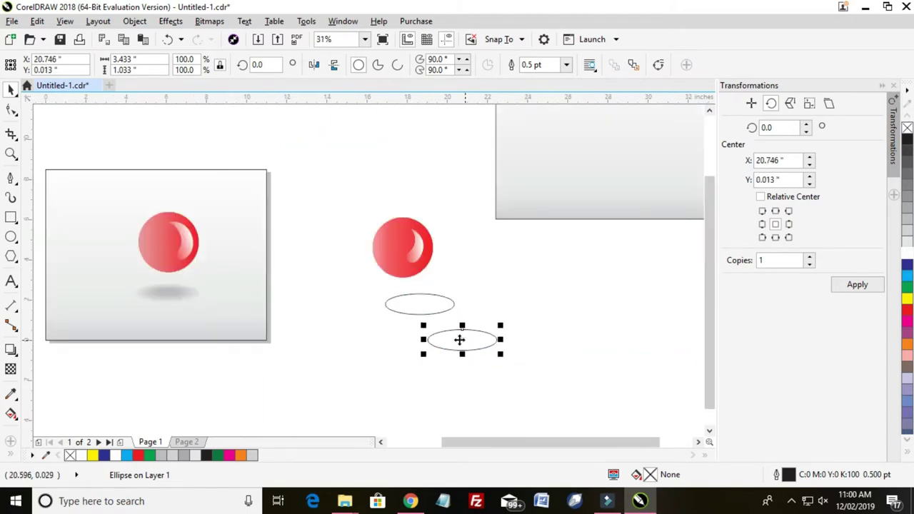
pyautogui.click(907, 241)
pyautogui.click(426, 305)
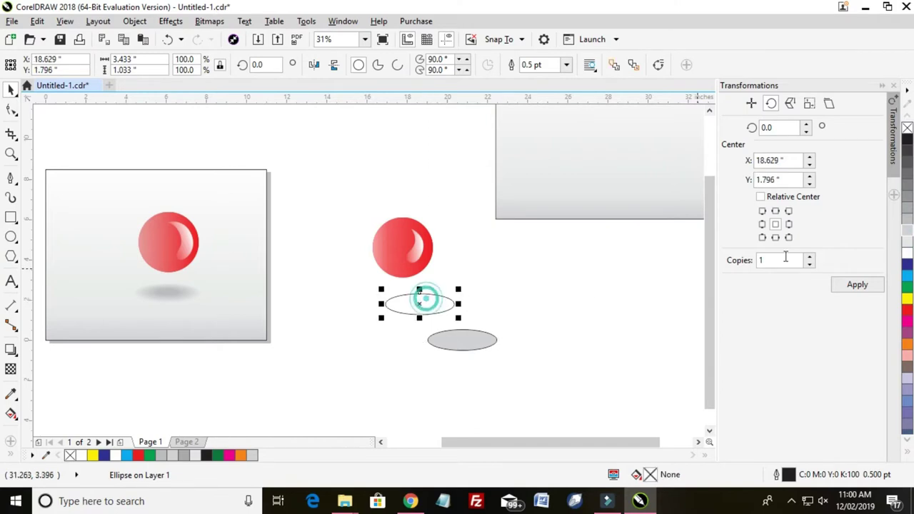
pyautogui.click(559, 297)
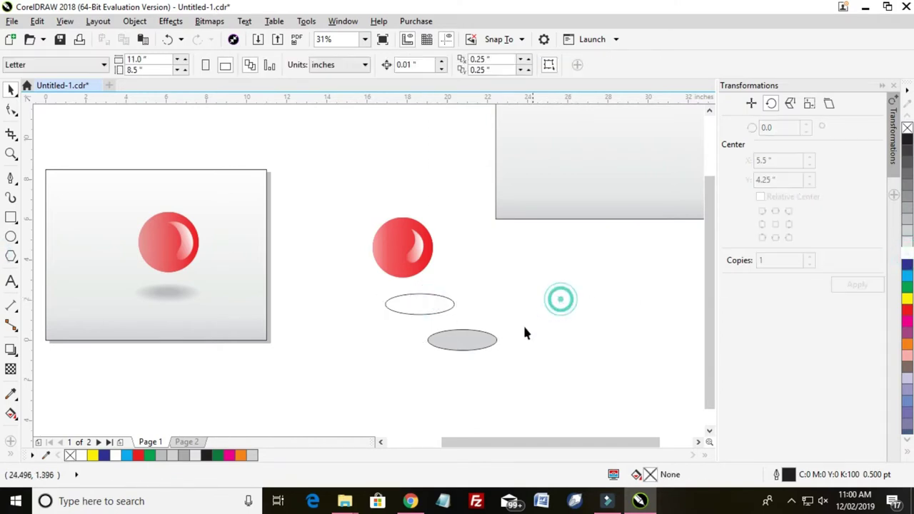
# Shrink the gray ellipse copy proportionally to a width of 0.8 inch.
pyautogui.click(459, 340)
pyautogui.click(142, 60)
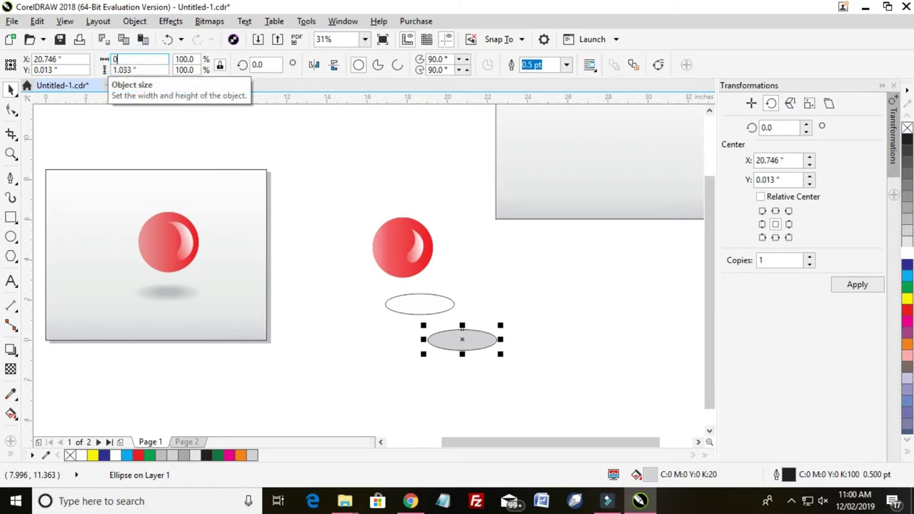
pyautogui.write('0.5')
pyautogui.press('Return')
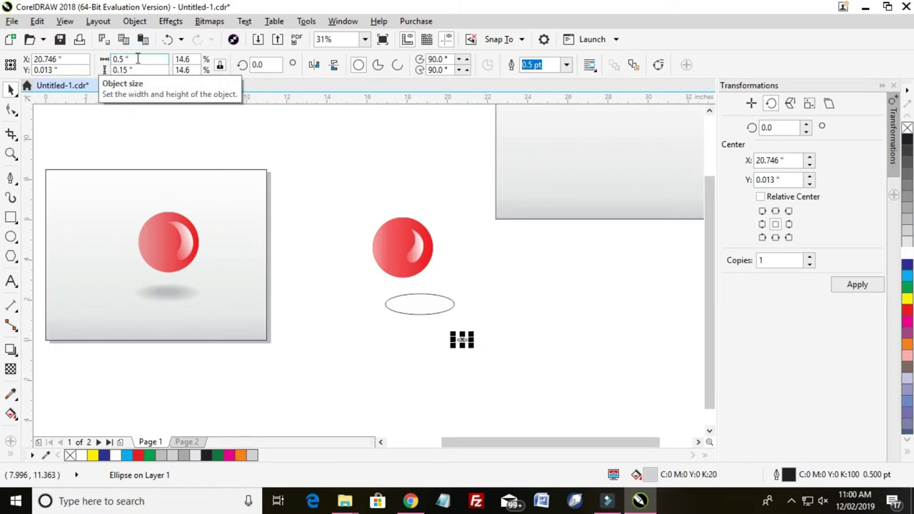
pyautogui.click(121, 60)
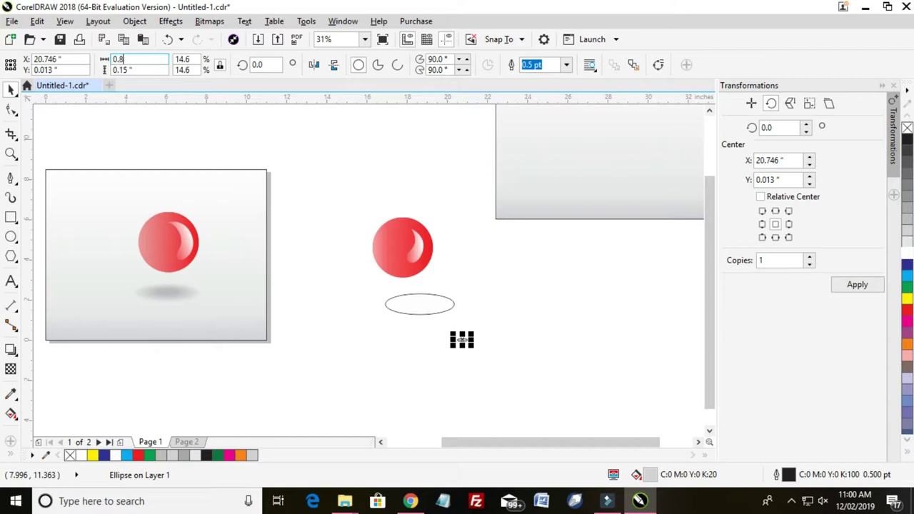
pyautogui.press('Return')
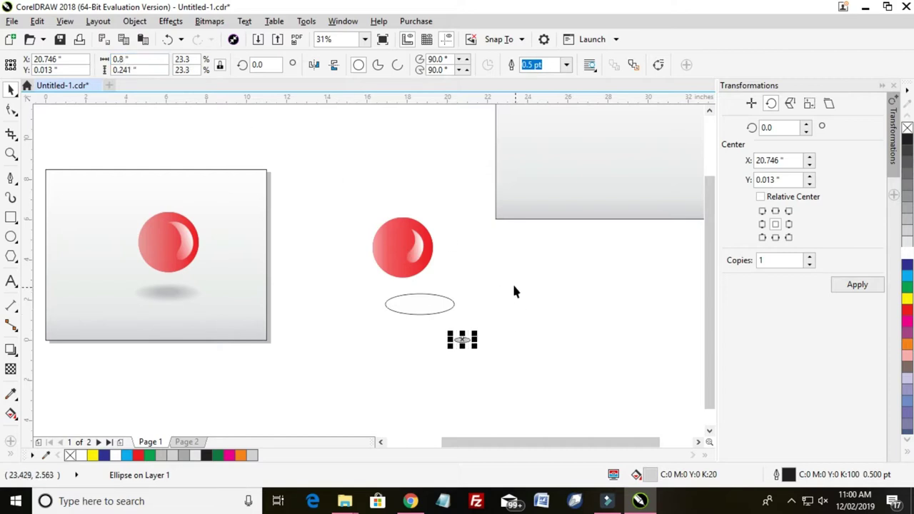
# Set the outline of both ellipses to None and align their centers horizontally and vertically.
pyautogui.moveTo(518, 272); pyautogui.dragTo(348, 381)
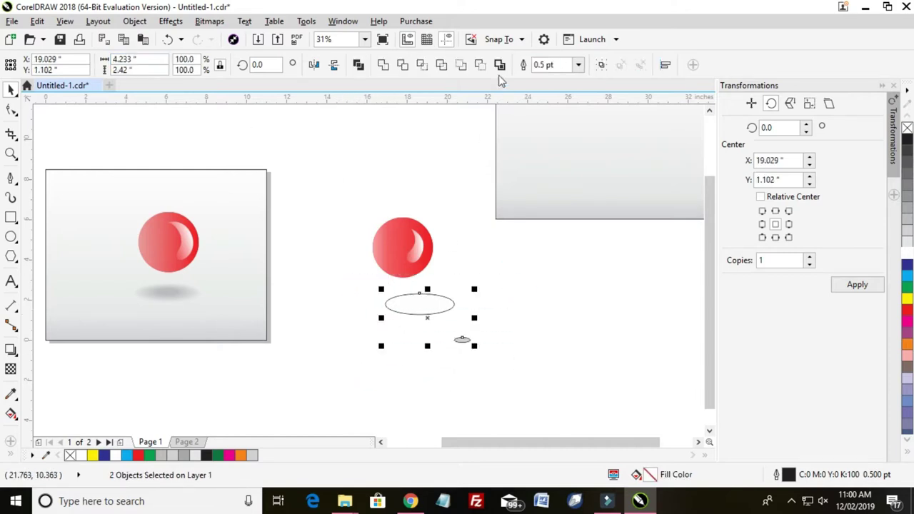
pyautogui.click(578, 65)
pyautogui.click(546, 74)
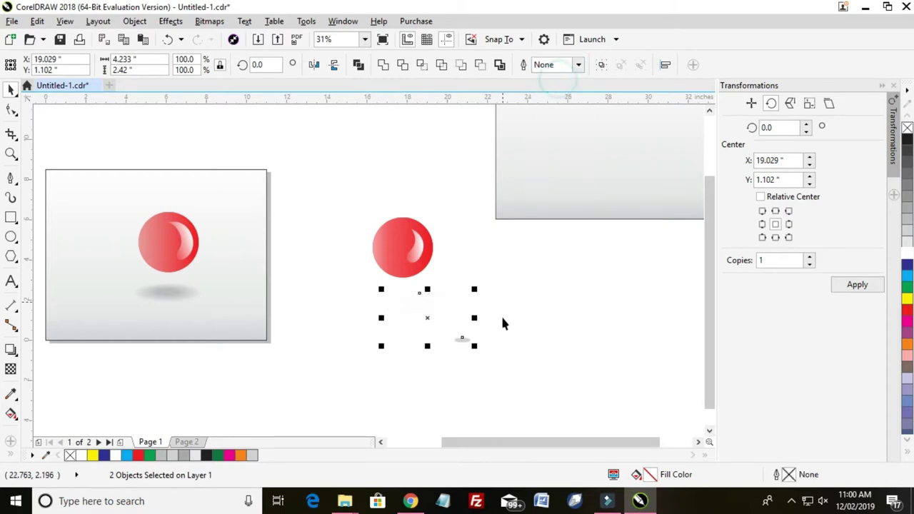
pyautogui.press('c')
pyautogui.press('e')
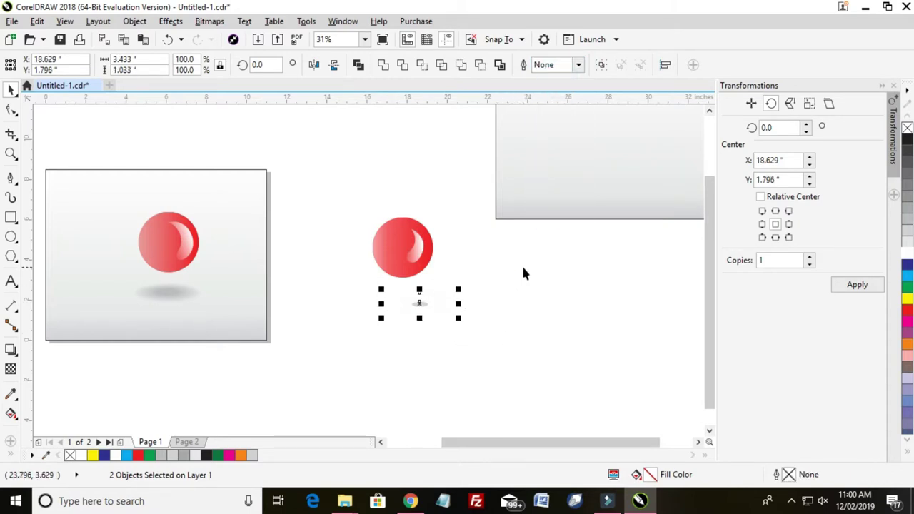
pyautogui.click(497, 296)
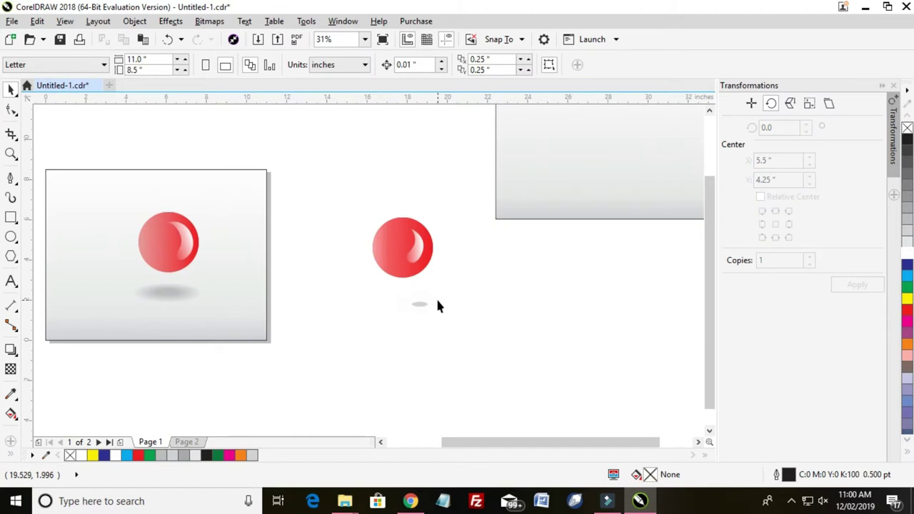
# Fill the large ellipse below the ball with 40% black.
pyautogui.click(436, 302)
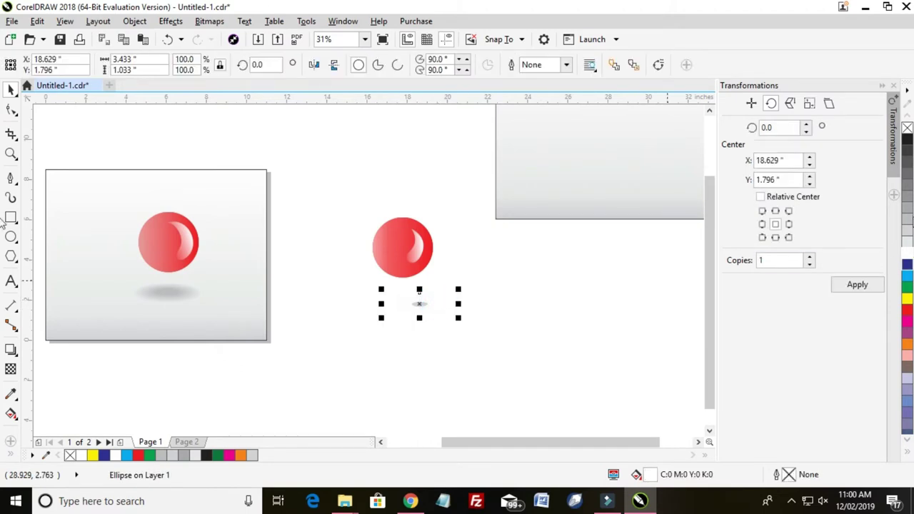
pyautogui.click(908, 207)
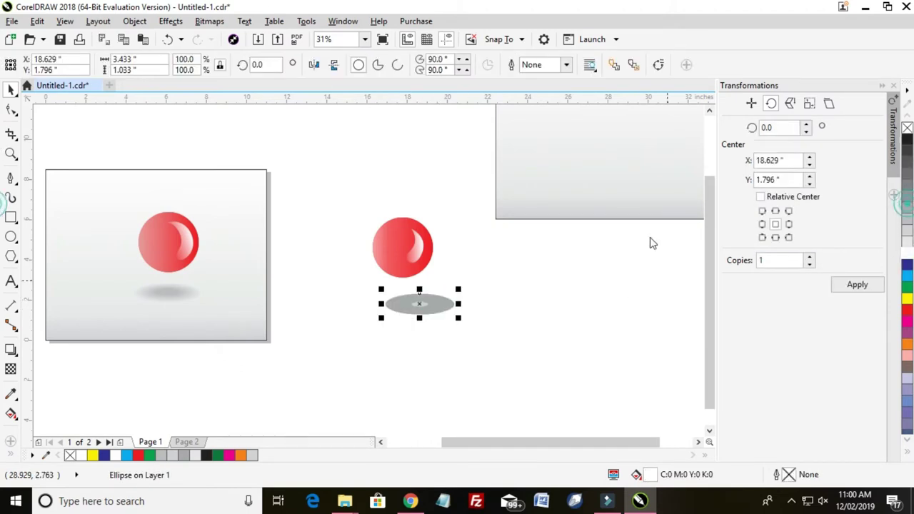
pyautogui.scroll(1, 450, 307)
pyautogui.click(507, 291)
# Blend the small light gray ellipse into the large gray ellipse with the Blend tool, using 20 steps.
pyautogui.click(384, 307)
pyautogui.click(11, 349)
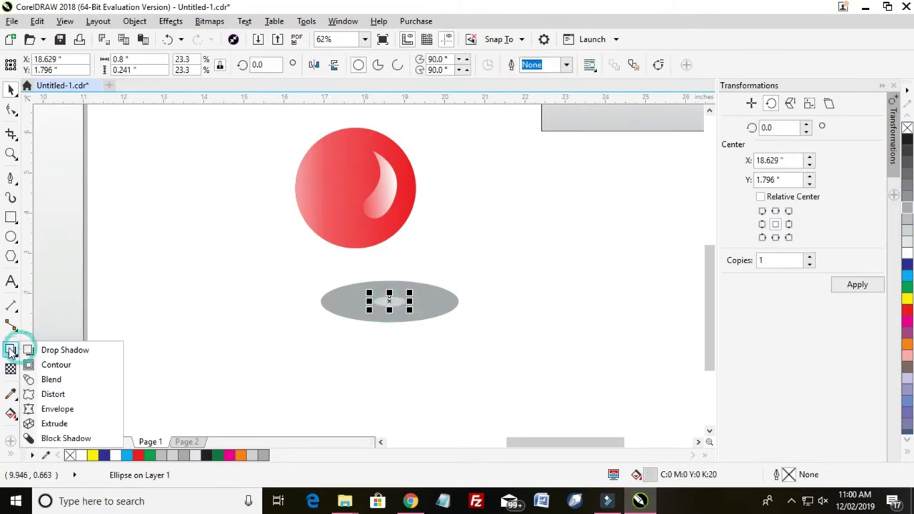
pyautogui.click(51, 379)
pyautogui.scroll(3, 416, 333)
pyautogui.moveTo(397, 296); pyautogui.dragTo(424, 265)
pyautogui.scroll(-3, 404, 285)
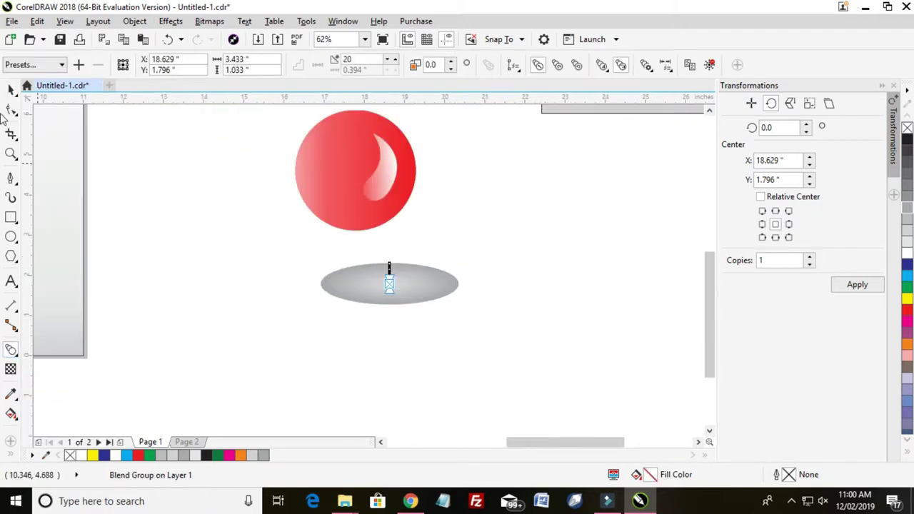
pyautogui.click(10, 89)
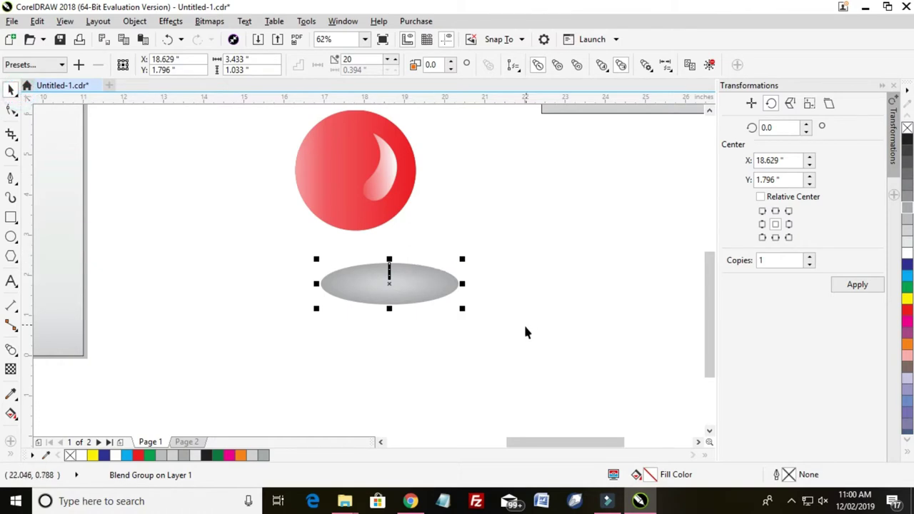
pyautogui.click(524, 332)
# Fill the blend's outer control ellipse with white so the shadow fades out at its edge.
pyautogui.click(397, 284)
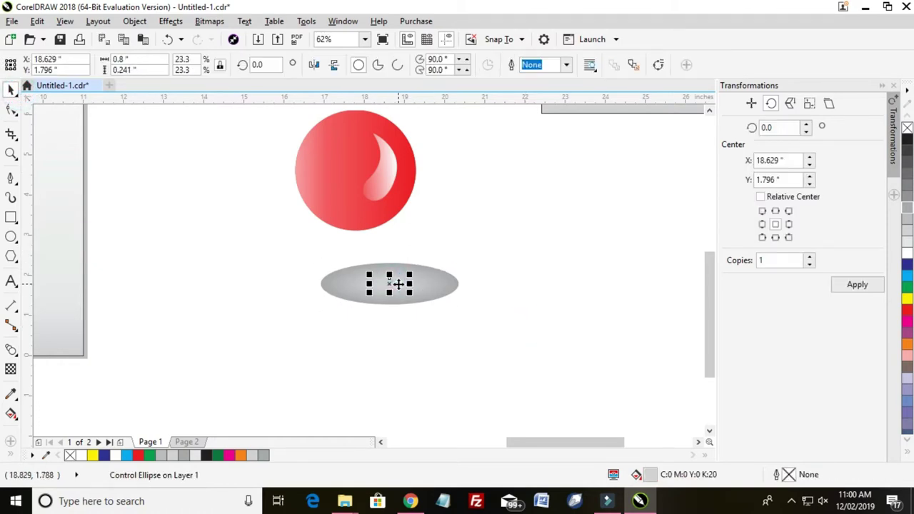
pyautogui.click(439, 294)
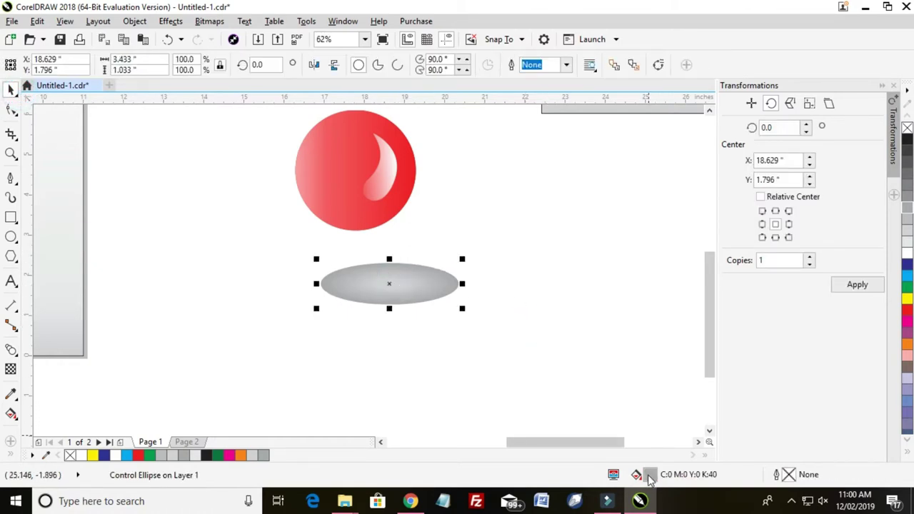
pyautogui.click(906, 250)
pyautogui.scroll(-2, 539, 251)
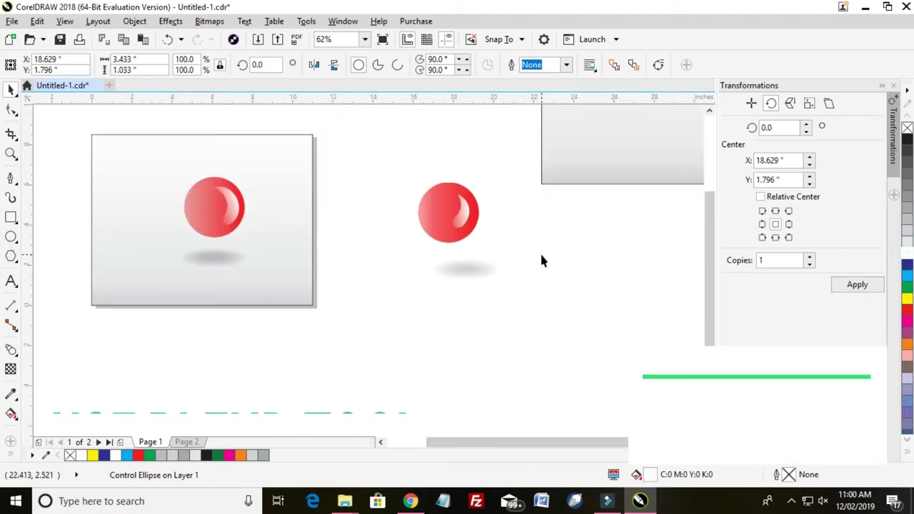
pyautogui.click(562, 237)
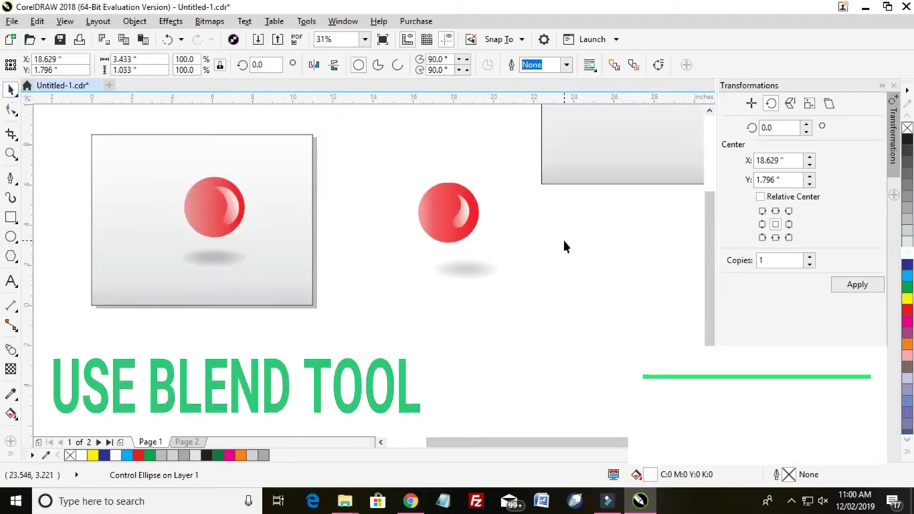
# Widen the blended shadow below the ball on both sides to about 4.97 inches, keeping its height.
pyautogui.moveTo(484, 249); pyautogui.dragTo(340, 321)
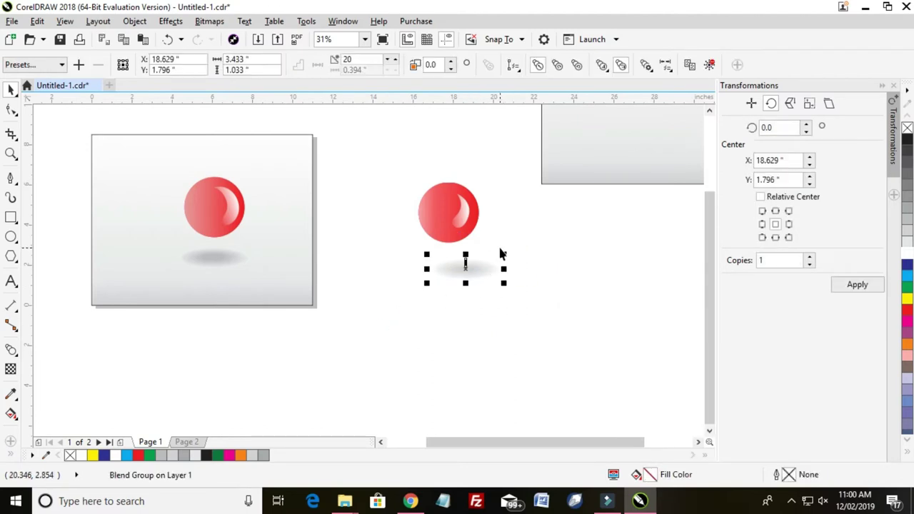
pyautogui.moveTo(425, 268); pyautogui.dragTo(405, 268)
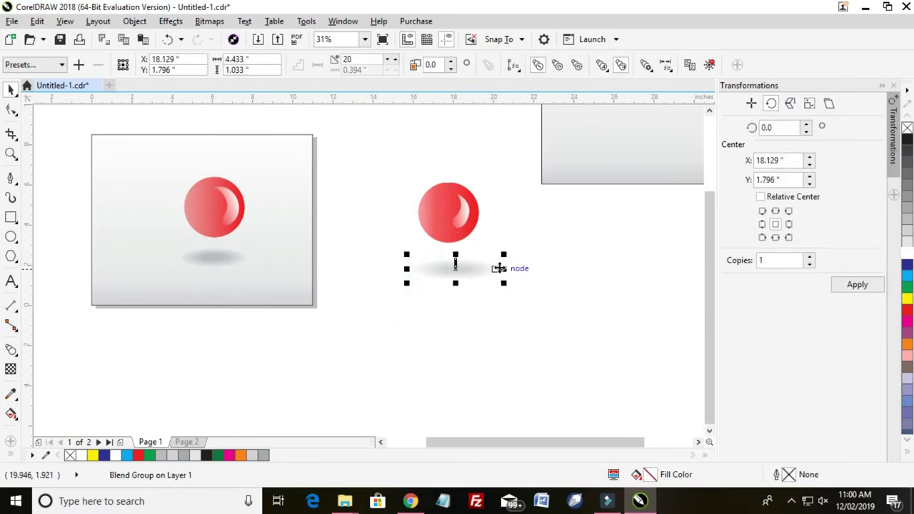
pyautogui.moveTo(503, 268); pyautogui.dragTo(514, 269)
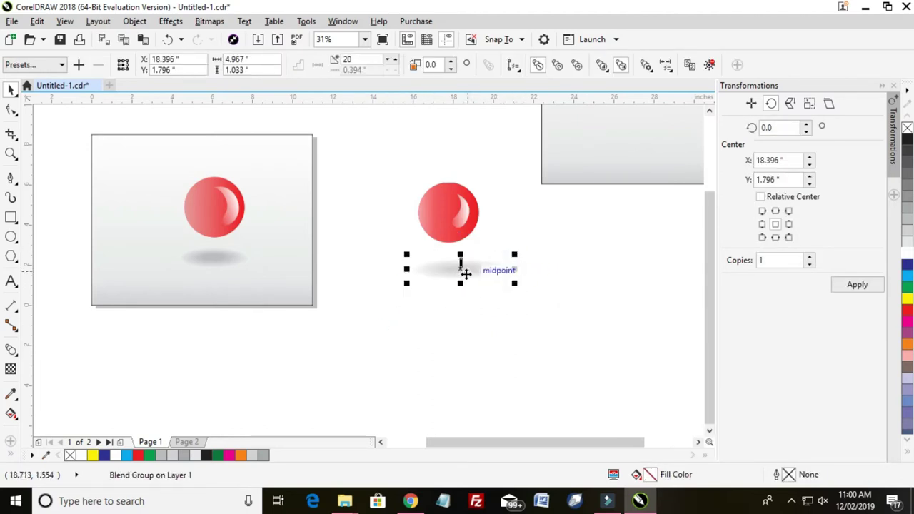
pyautogui.click(461, 282)
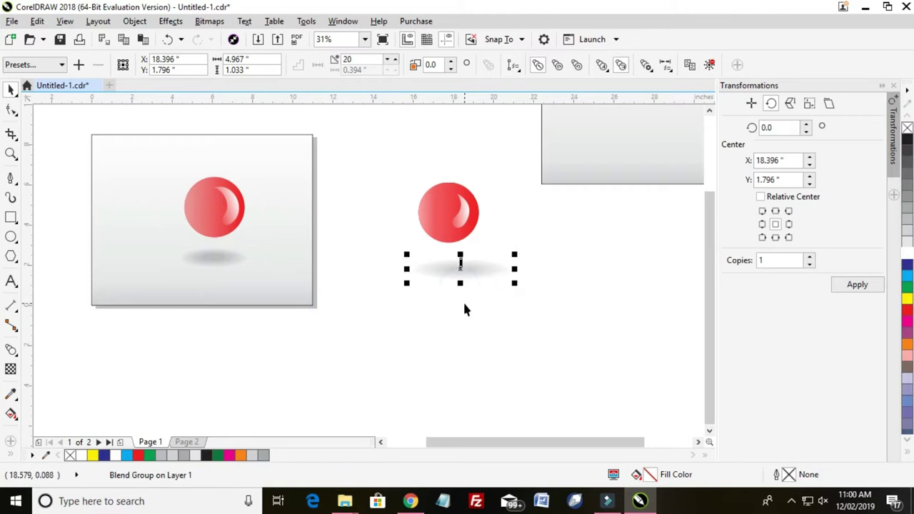
# Nudge the ball and its highlight together to the right so they sit centered above the shadow.
pyautogui.moveTo(380, 169); pyautogui.dragTo(510, 248)
pyautogui.press('Right')
pyautogui.press('Right')
pyautogui.press('Right')
pyautogui.press('Right')
# Try placing the gradient rectangle behind the ball and shadow, and move it back off them.
pyautogui.scroll(-2, 484, 242)
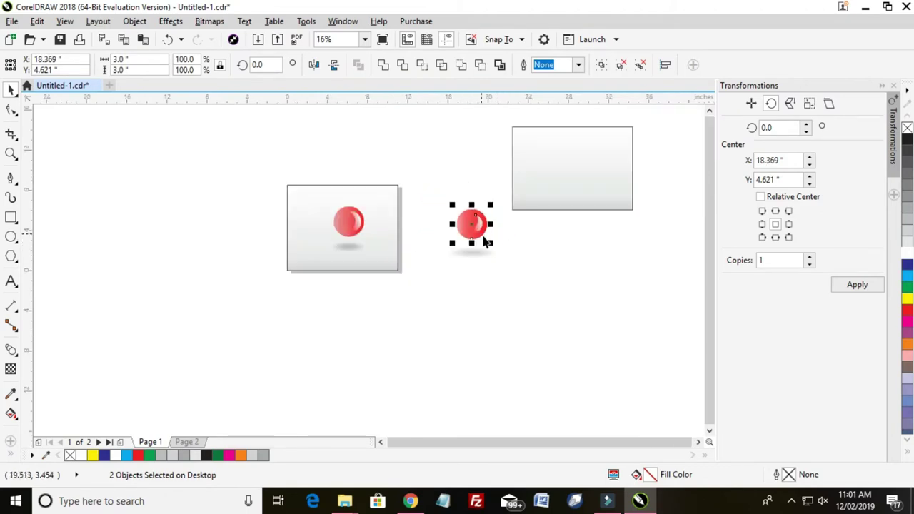
pyautogui.click(546, 191)
pyautogui.moveTo(563, 171); pyautogui.dragTo(458, 240)
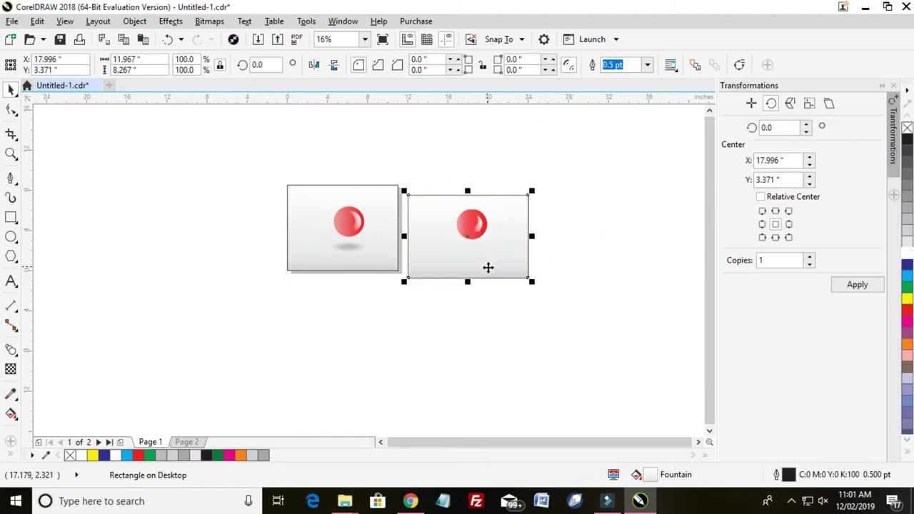
pyautogui.click(569, 177)
pyautogui.moveTo(591, 169); pyautogui.dragTo(426, 330)
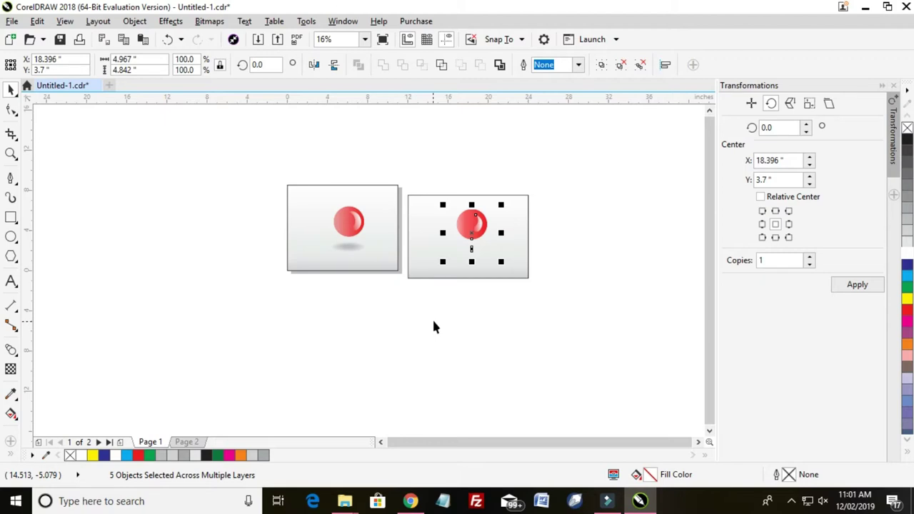
pyautogui.click(432, 321)
pyautogui.click(413, 207)
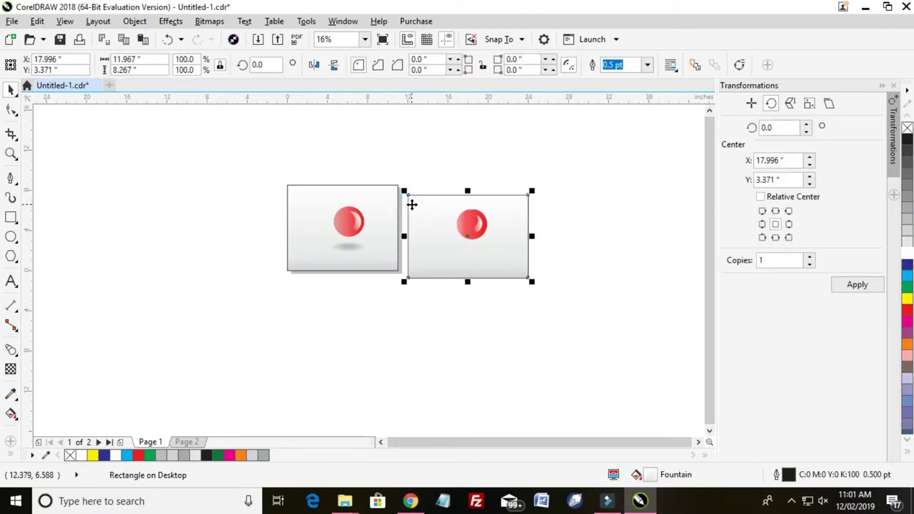
pyautogui.click(486, 377)
pyautogui.click(432, 257)
pyautogui.moveTo(433, 257); pyautogui.dragTo(470, 373)
# Group the shadow blend's objects and order the group in front of the gradient rectangle.
pyautogui.scroll(2, 499, 247)
pyautogui.moveTo(540, 211); pyautogui.dragTo(343, 310)
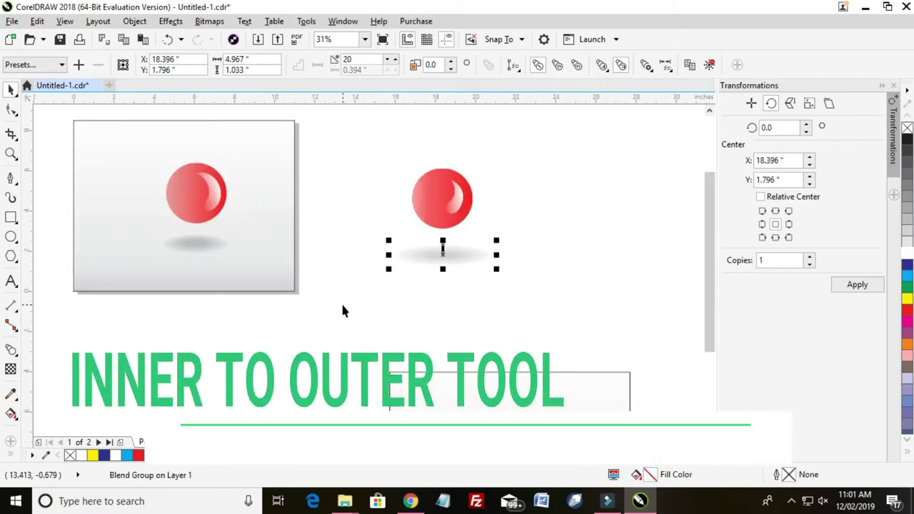
pyautogui.hotkey('ctrl', 'k')
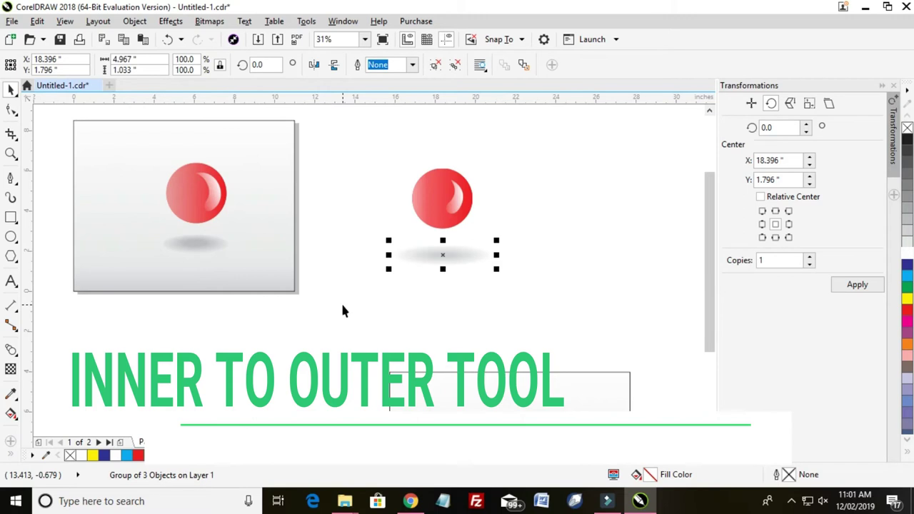
pyautogui.rightClick(439, 253)
pyautogui.moveTo(475, 350)
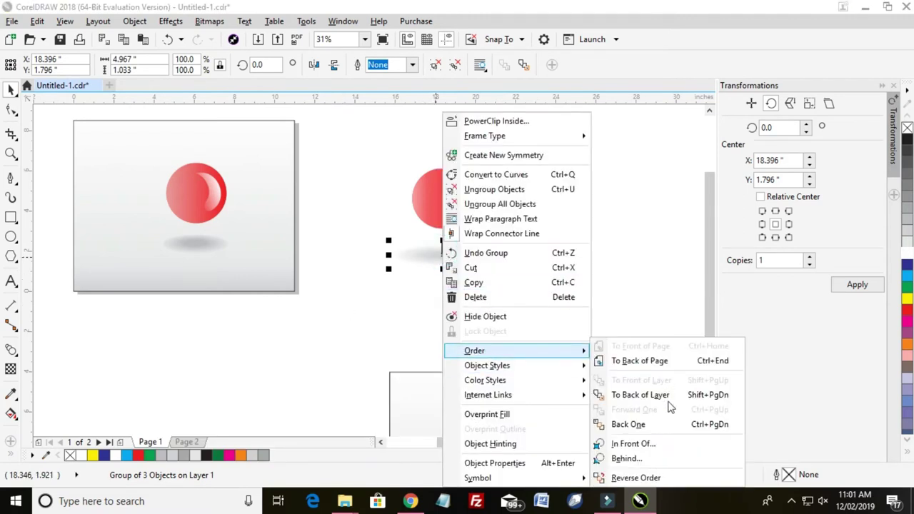
pyautogui.click(630, 446)
pyautogui.click(554, 413)
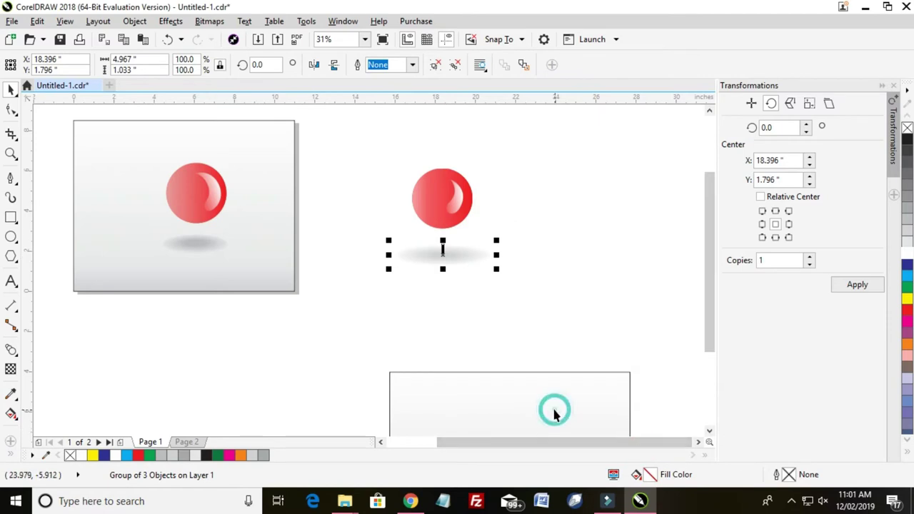
# Test the stacking by moving the gradient rectangle over the ball and shadow area and away again.
pyautogui.moveTo(542, 405); pyautogui.dragTo(469, 209)
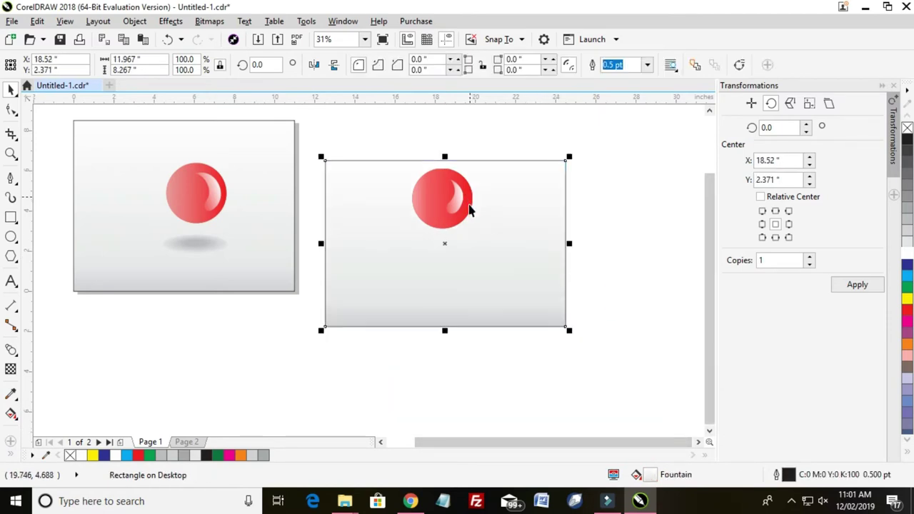
pyautogui.scroll(-2, 484, 283)
pyautogui.moveTo(483, 281); pyautogui.dragTo(520, 306)
pyautogui.click(461, 271)
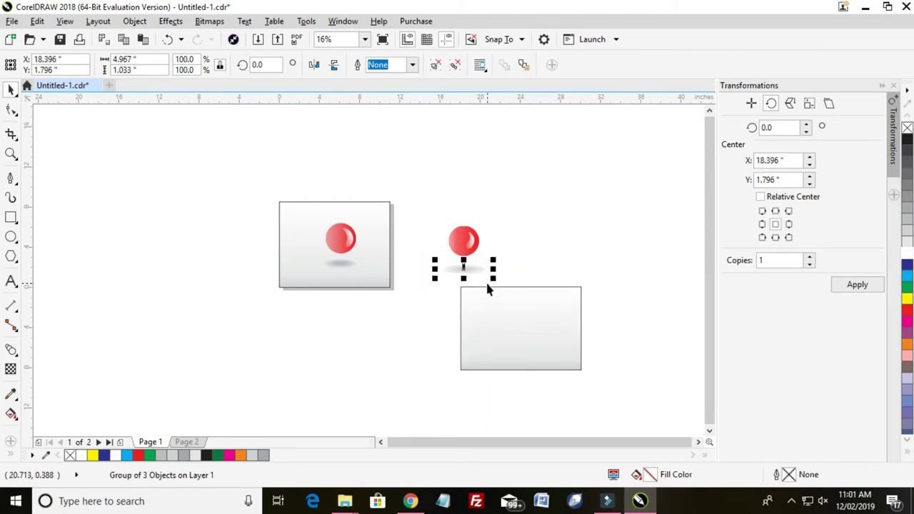
pyautogui.moveTo(504, 337); pyautogui.dragTo(467, 282)
pyautogui.scroll(2, 467, 282)
pyautogui.scroll(-2, 466, 282)
pyautogui.scroll(2, 467, 282)
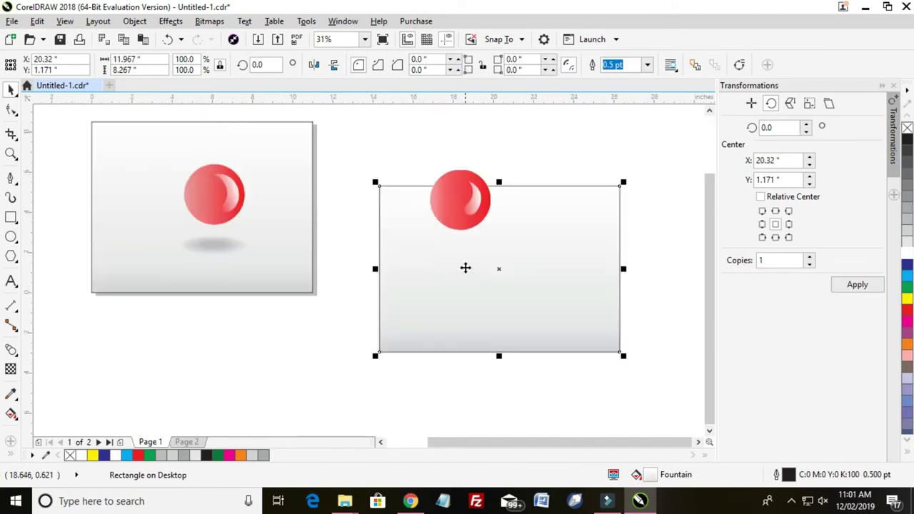
pyautogui.scroll(2, 466, 233)
pyautogui.scroll(-2, 465, 228)
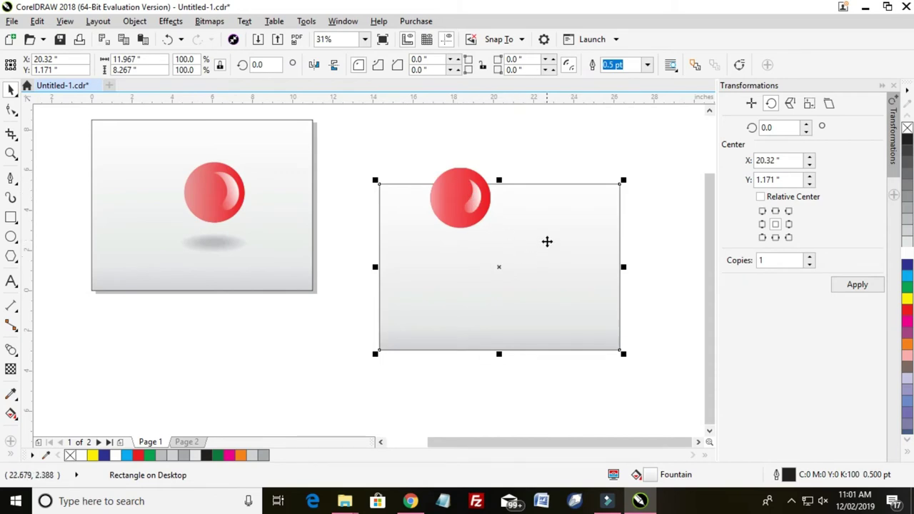
pyautogui.moveTo(551, 244); pyautogui.dragTo(558, 345)
# Order the gradient rectangle behind the grouped shadow, accepting its move to another layer.
pyautogui.moveTo(434, 255); pyautogui.dragTo(342, 294)
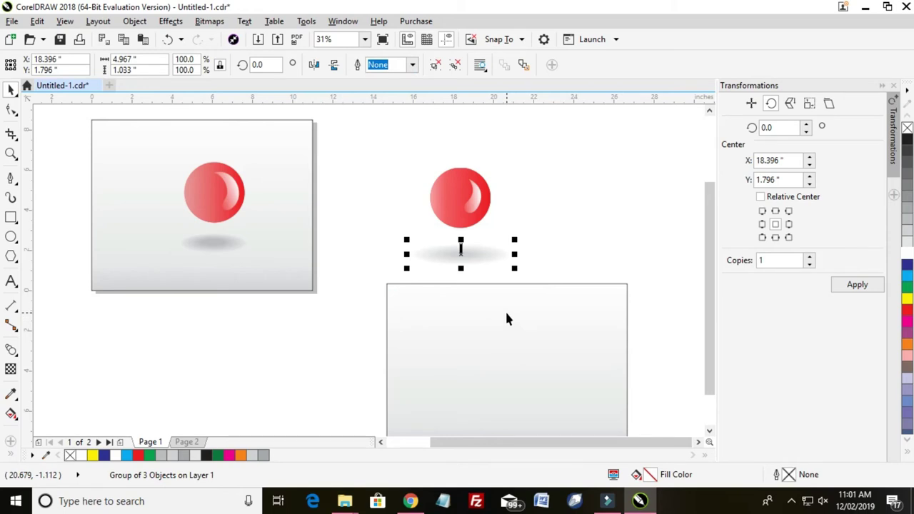
pyautogui.click(494, 334)
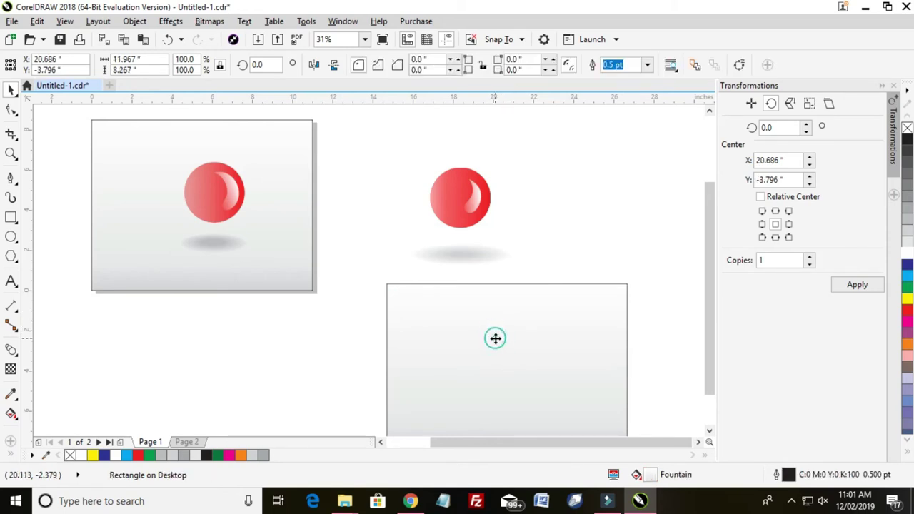
pyautogui.rightClick(494, 336)
pyautogui.moveTo(526, 336)
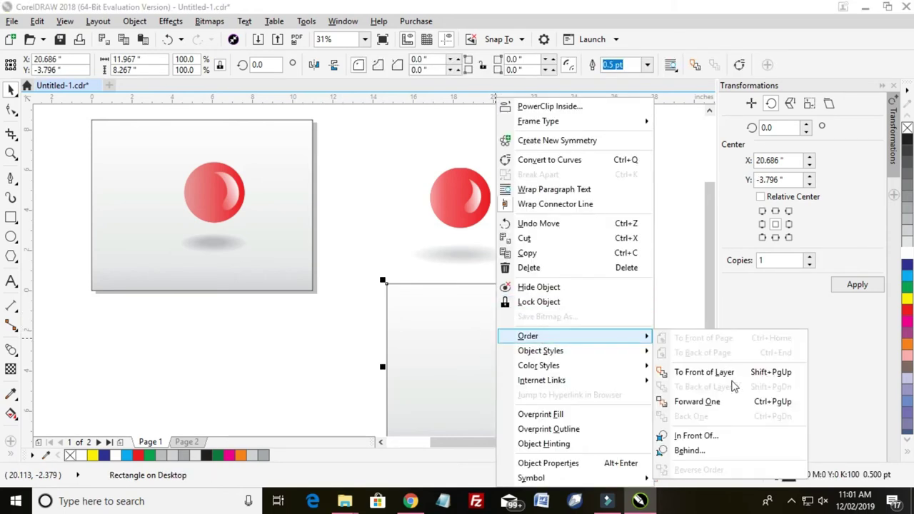
pyautogui.click(693, 448)
pyautogui.click(469, 259)
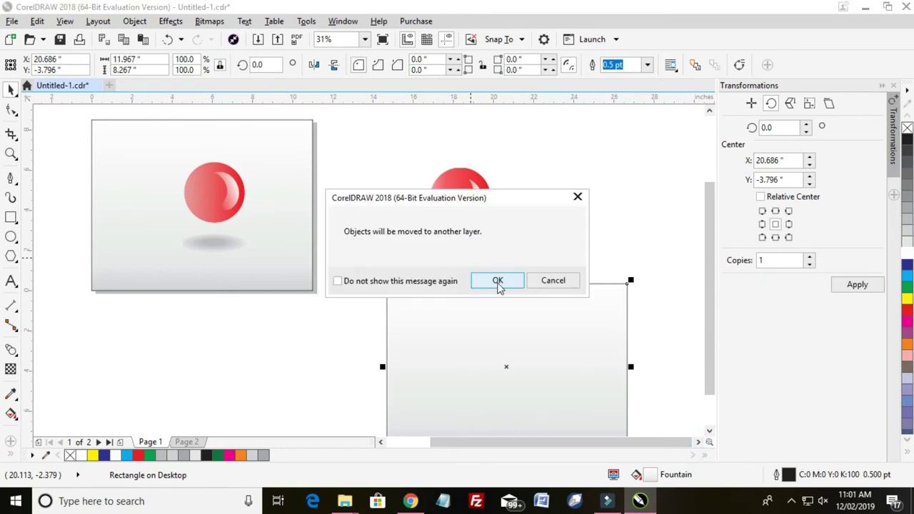
pyautogui.click(496, 279)
# Move the gradient rectangle behind the ball and shadow, centered at about X 18.64 and Y 3.97 inches.
pyautogui.moveTo(531, 354); pyautogui.dragTo(491, 217)
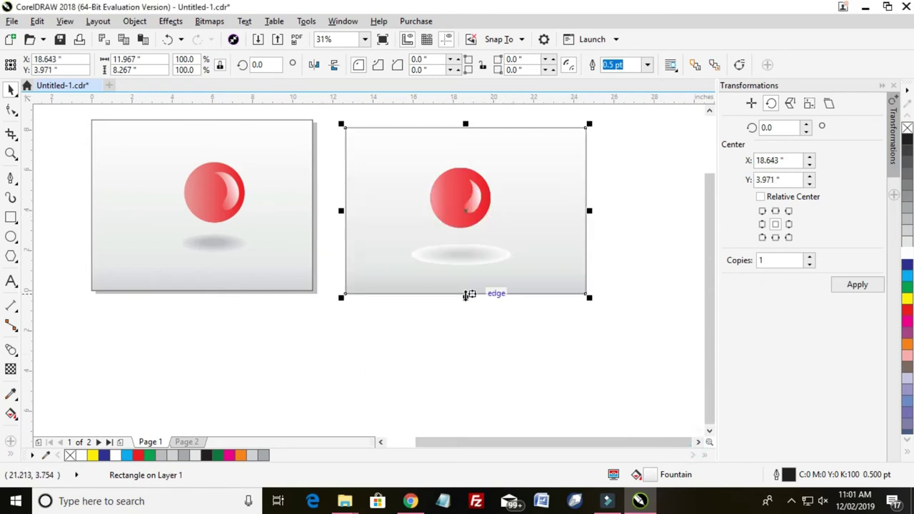
pyautogui.click(498, 346)
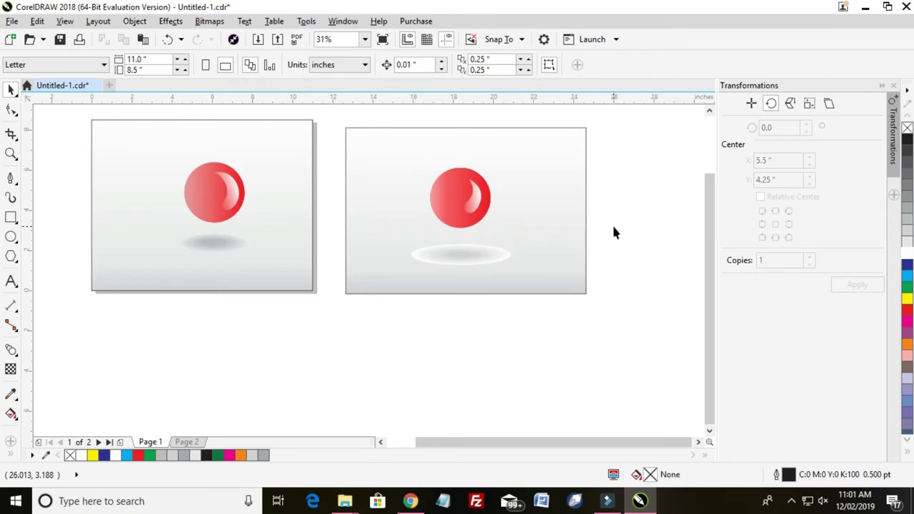
pyautogui.scroll(1, 463, 264)
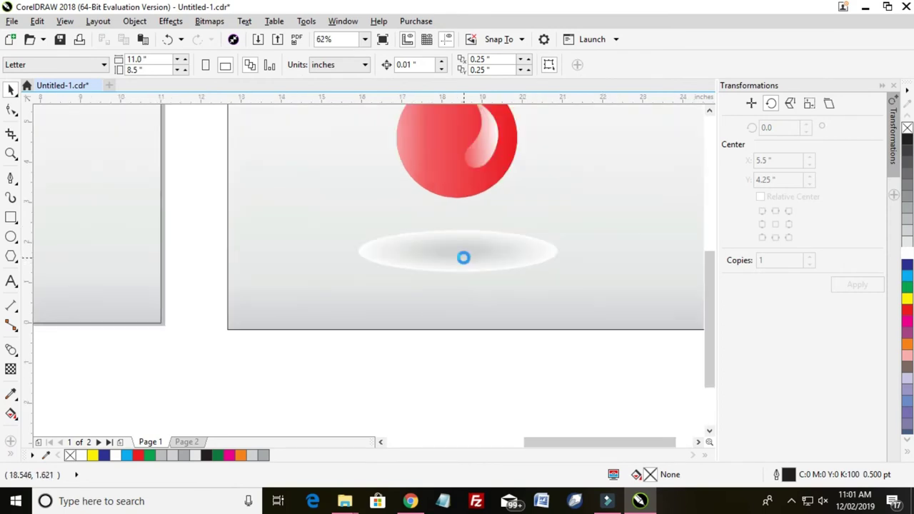
pyautogui.scroll(-1, 463, 265)
# Ungroup the shadow so that its blend can be edited again.
pyautogui.click(556, 269)
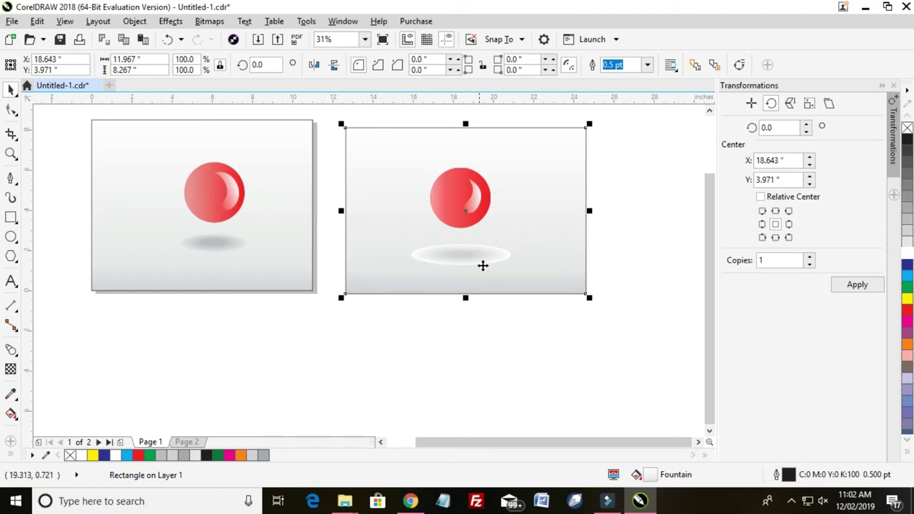
pyautogui.click(464, 253)
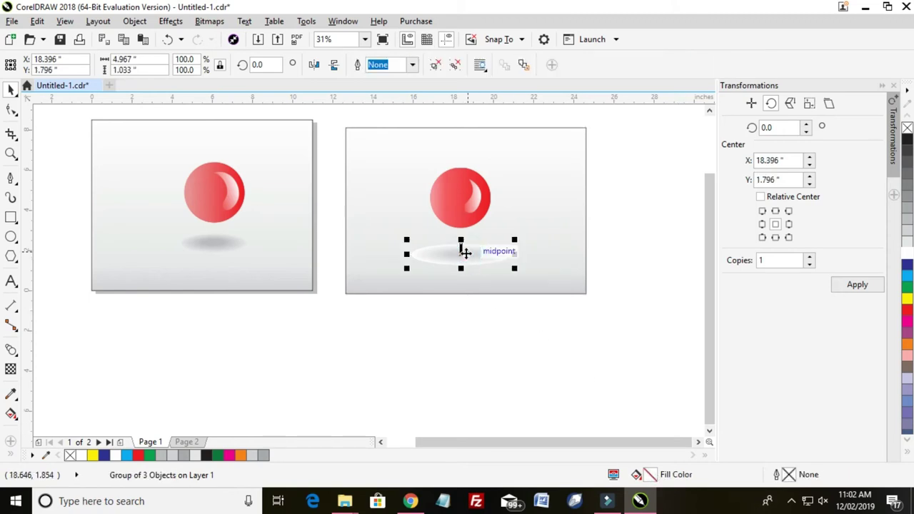
pyautogui.hotkey('ctrl', 'u')
pyautogui.click(536, 351)
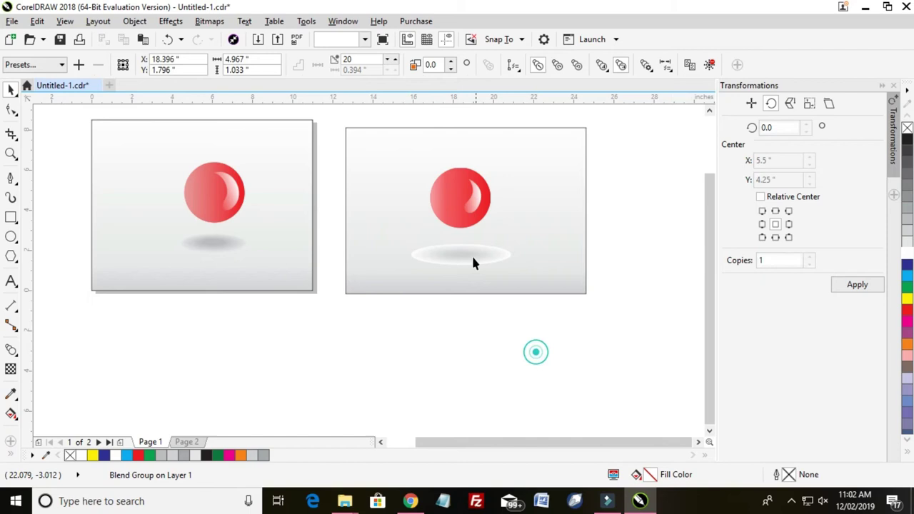
# Fill the blend's outer control ellipse with an eyedropper-sampled light gray of C9 M6 Y6 K0.
pyautogui.click(461, 254)
pyautogui.scroll(2, 461, 254)
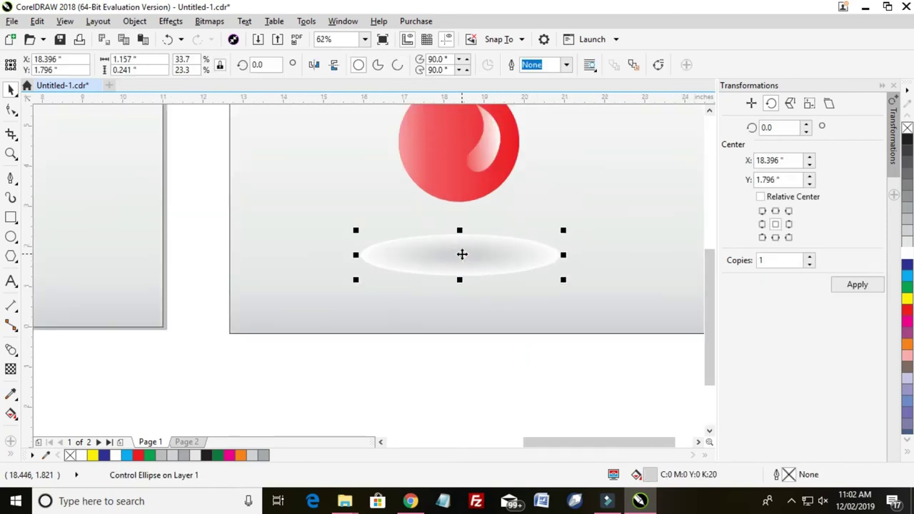
pyautogui.doubleClick(650, 474)
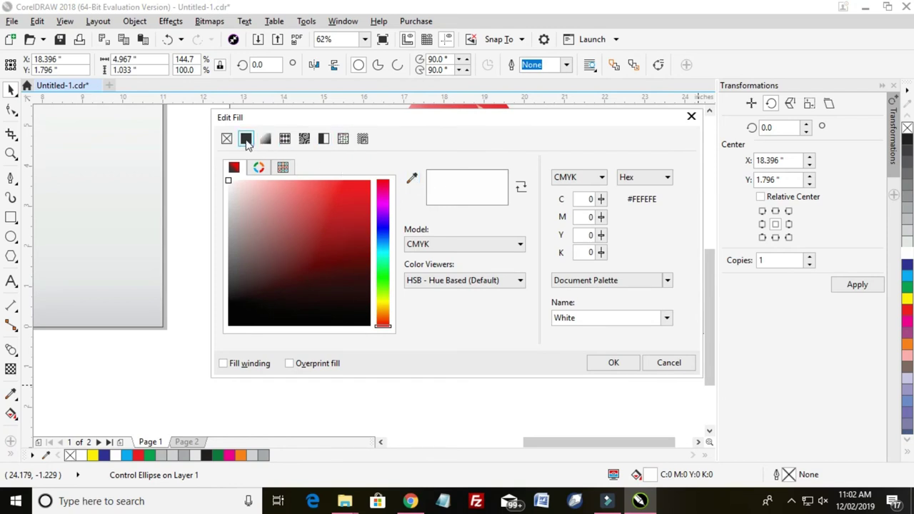
pyautogui.click(265, 140)
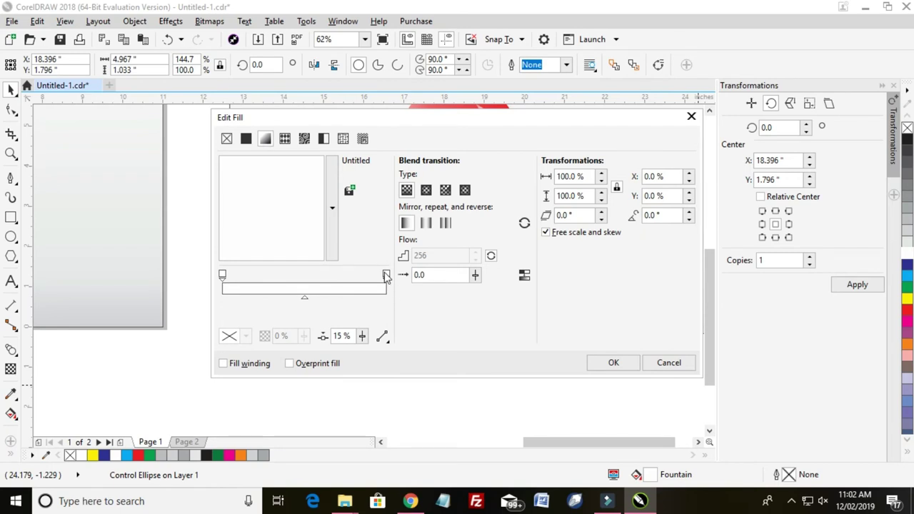
pyautogui.click(246, 139)
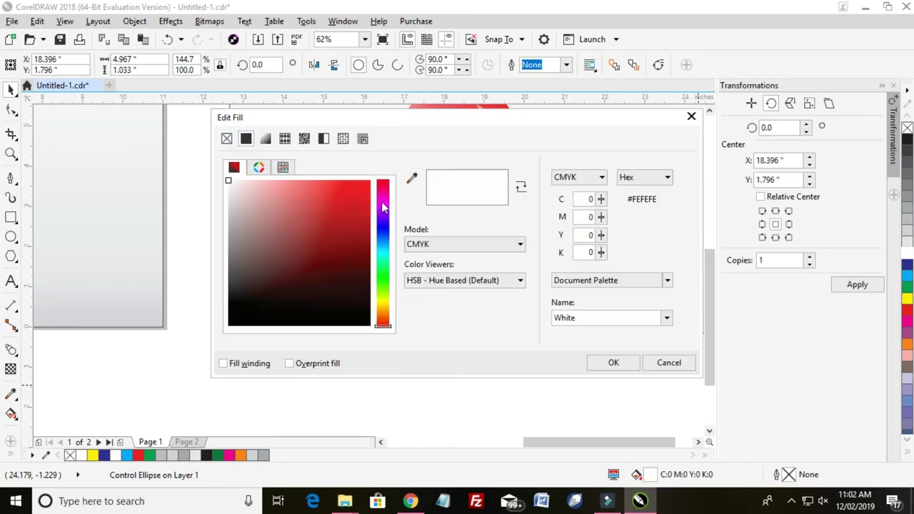
pyautogui.click(412, 178)
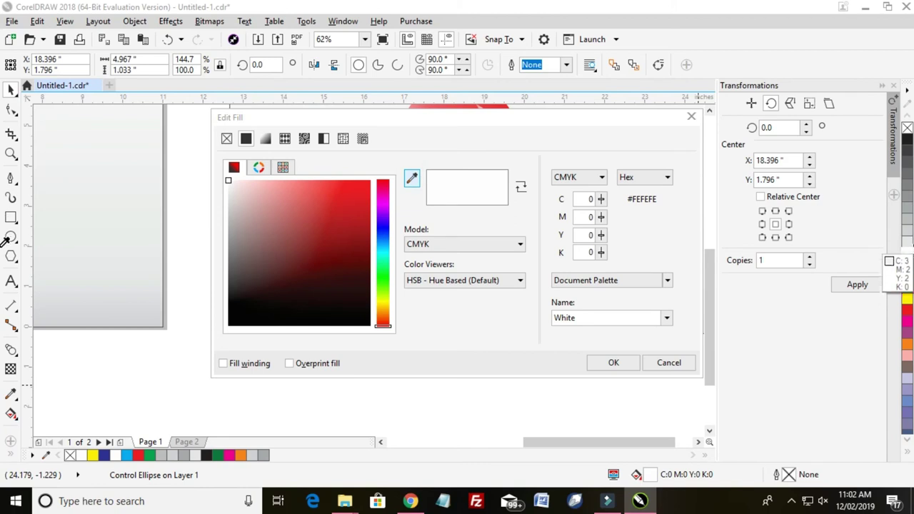
pyautogui.click(908, 241)
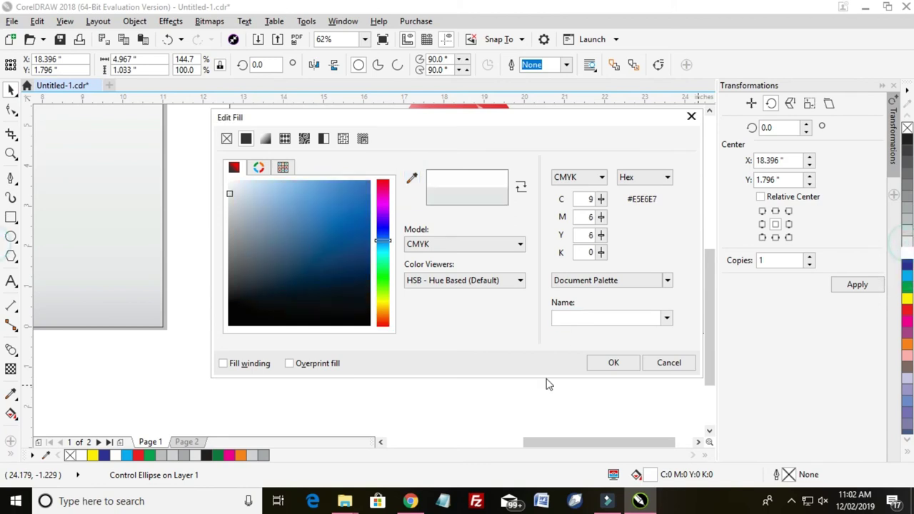
pyautogui.click(608, 361)
pyautogui.scroll(-2, 465, 367)
pyautogui.click(550, 369)
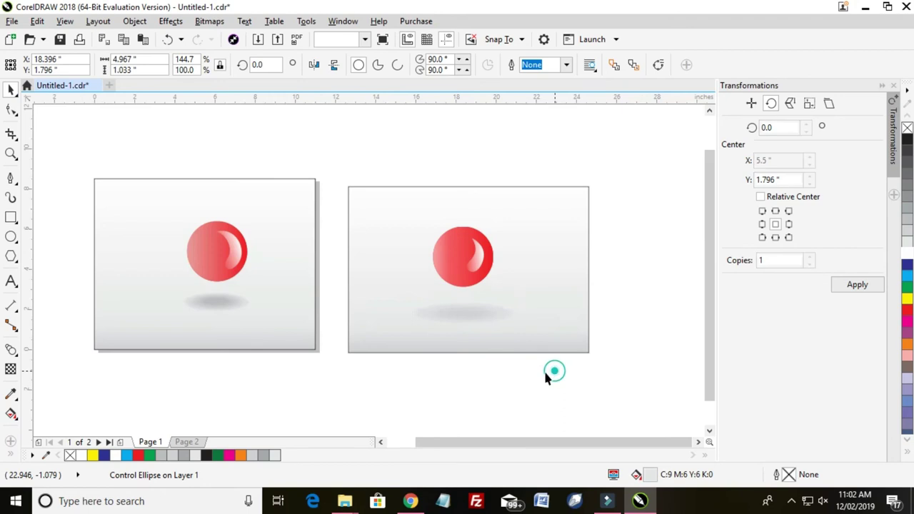
# Fill the shadow blend's inner control ellipse with an eyedropper-sampled light gray of C18 M13 Y13 K0.
pyautogui.click(708, 430)
pyautogui.click(451, 294)
pyautogui.click(462, 248)
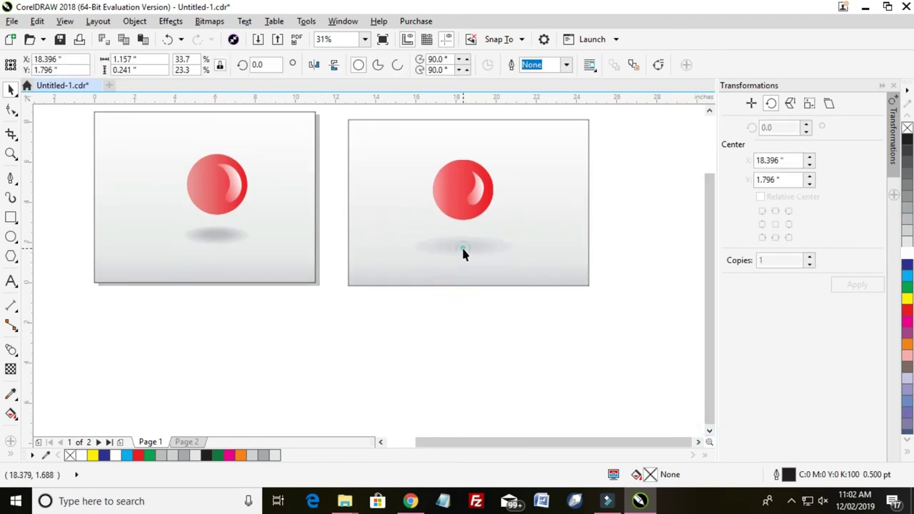
pyautogui.doubleClick(651, 473)
pyautogui.click(411, 178)
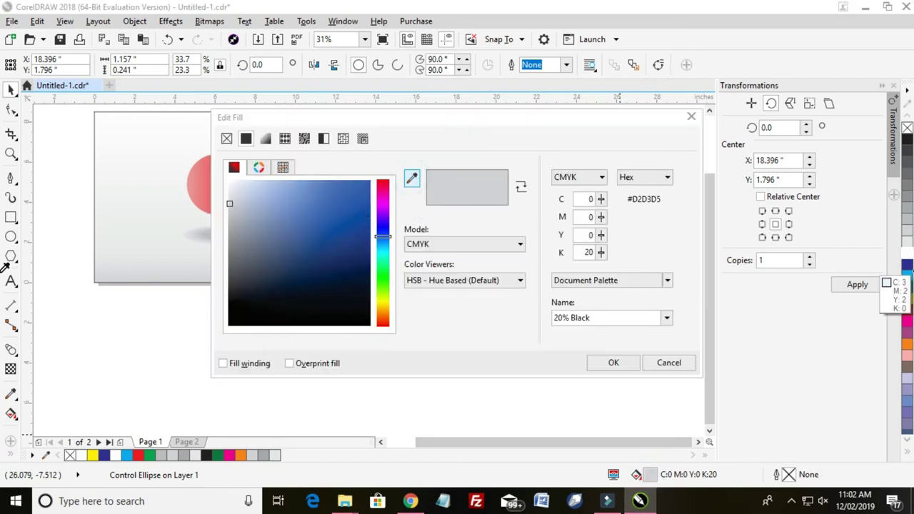
pyautogui.click(907, 228)
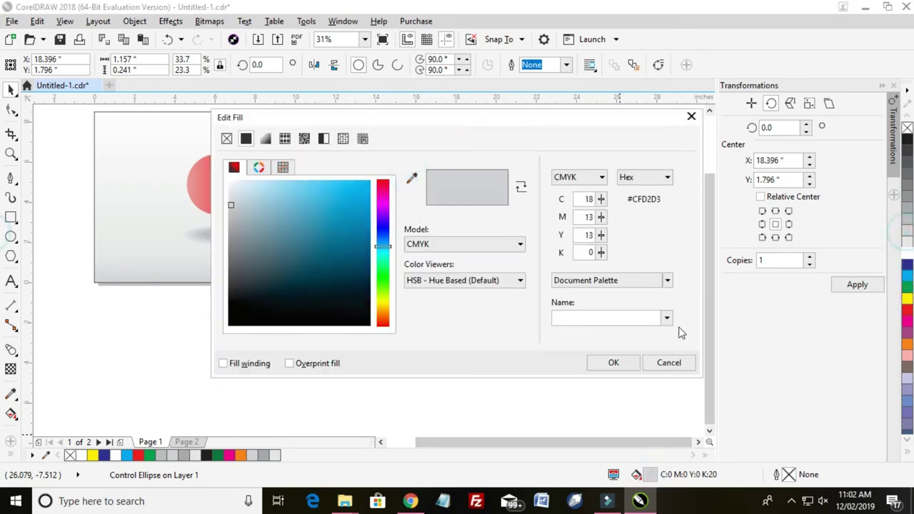
pyautogui.click(613, 362)
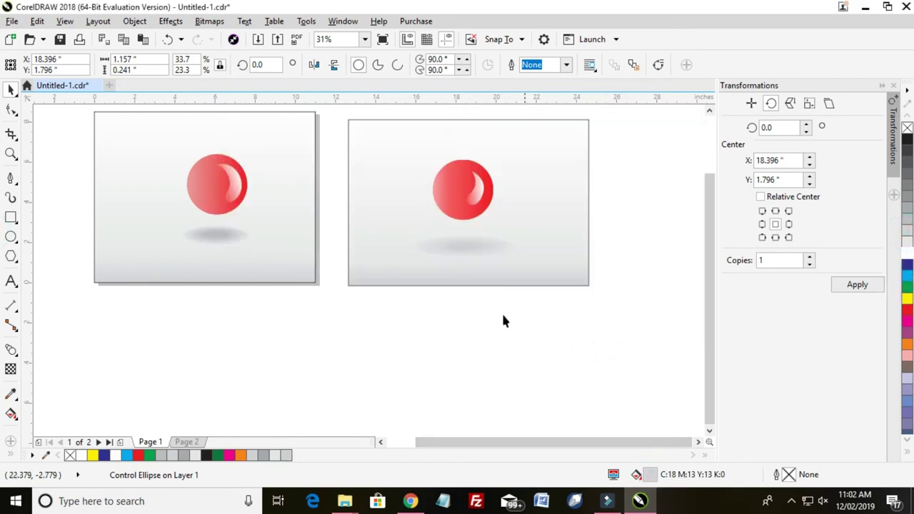
# Darken the shadow blend's inner control ellipse with an eyedropper-sampled gray fill of C27 M21 Y20 K0.
pyautogui.click(467, 247)
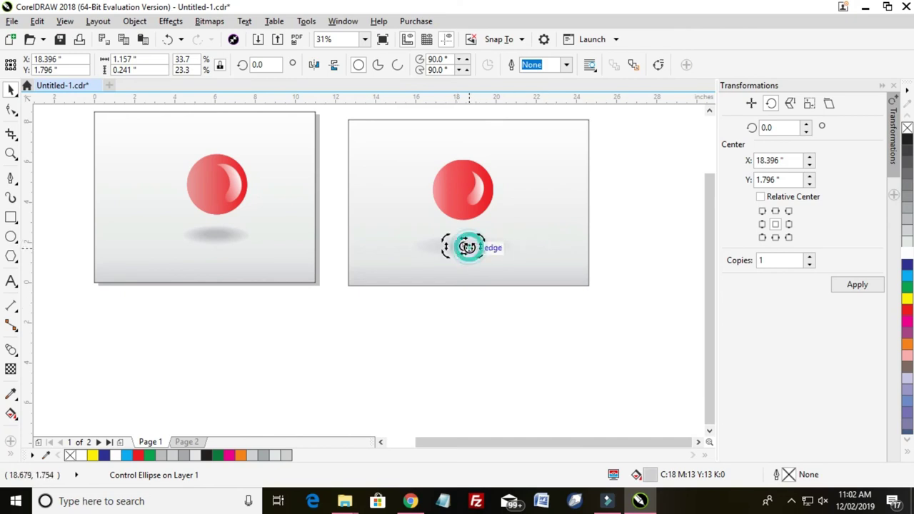
pyautogui.doubleClick(651, 476)
pyautogui.click(412, 179)
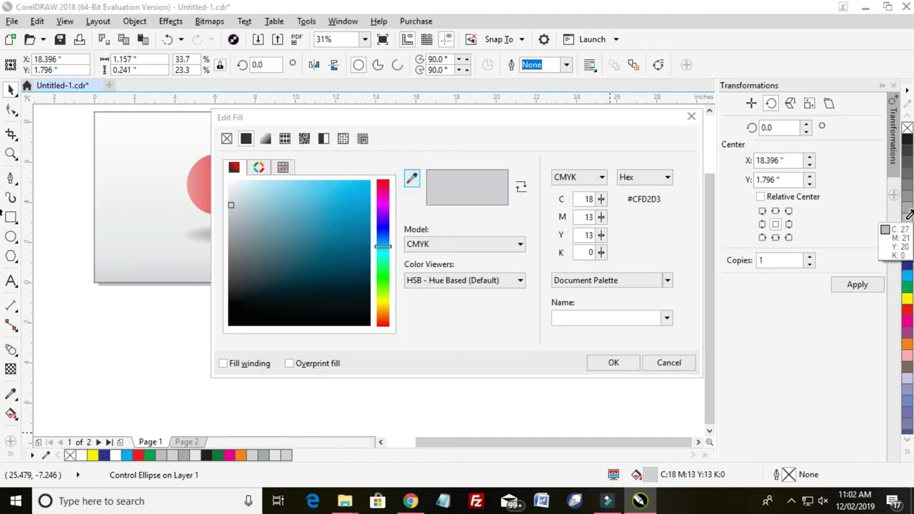
pyautogui.click(907, 215)
pyautogui.click(613, 362)
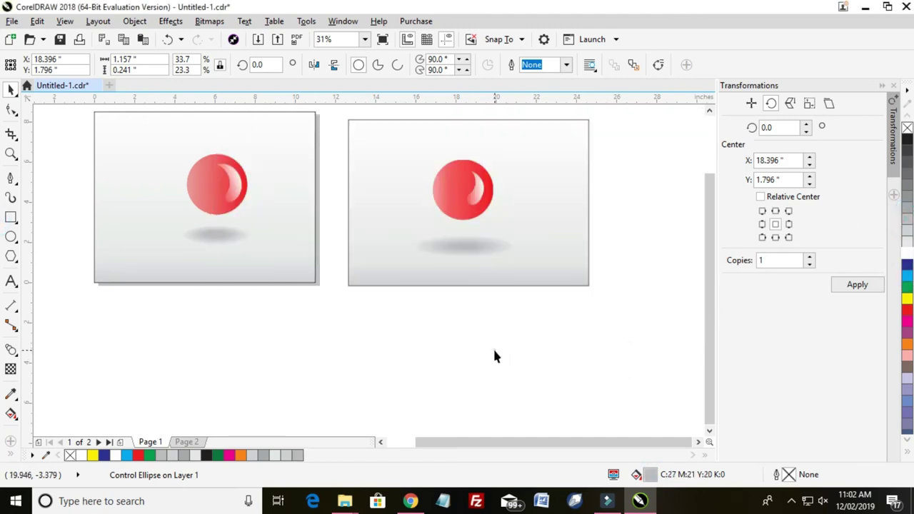
pyautogui.click(494, 356)
pyautogui.scroll(-2, 483, 306)
pyautogui.scroll(4, 482, 286)
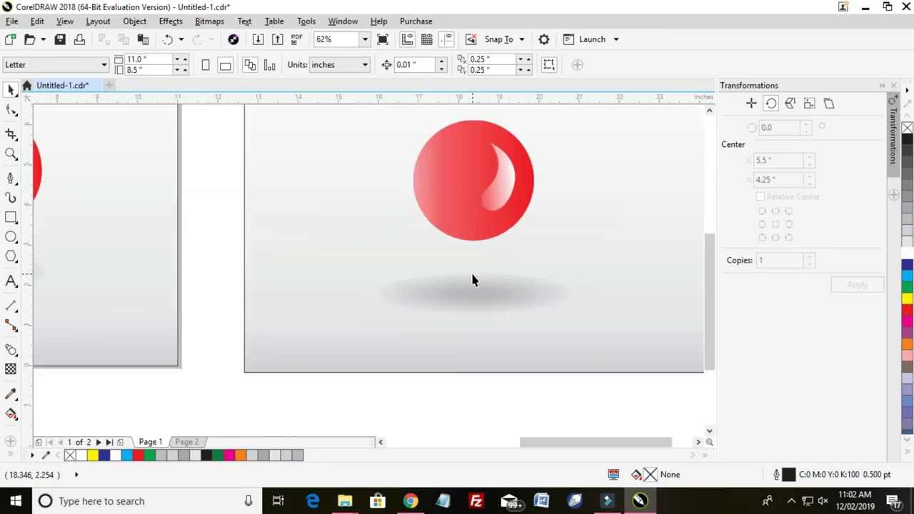
pyautogui.scroll(-2, 472, 280)
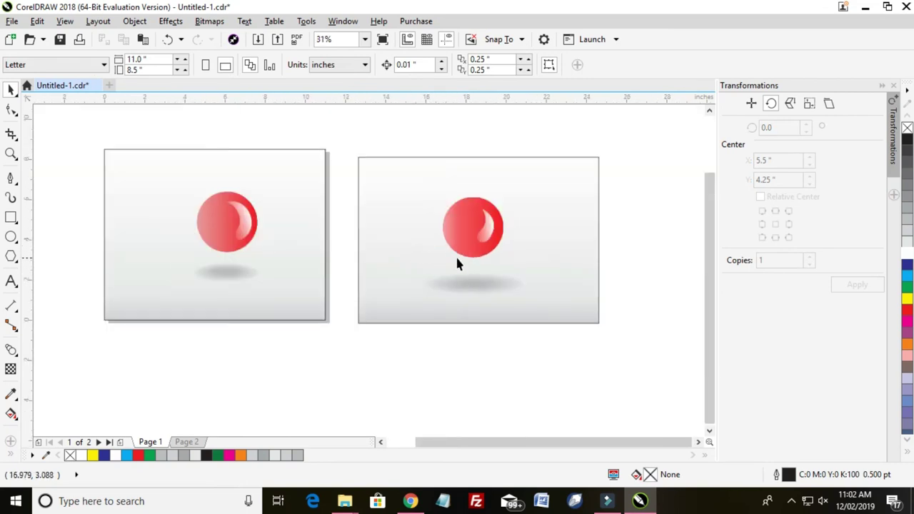
# Rotate the ball's curved highlight to about 7.65 degrees and reposition it at about X 19.12 and Y 4.67 inches.
pyautogui.click(487, 229)
pyautogui.scroll(2, 488, 229)
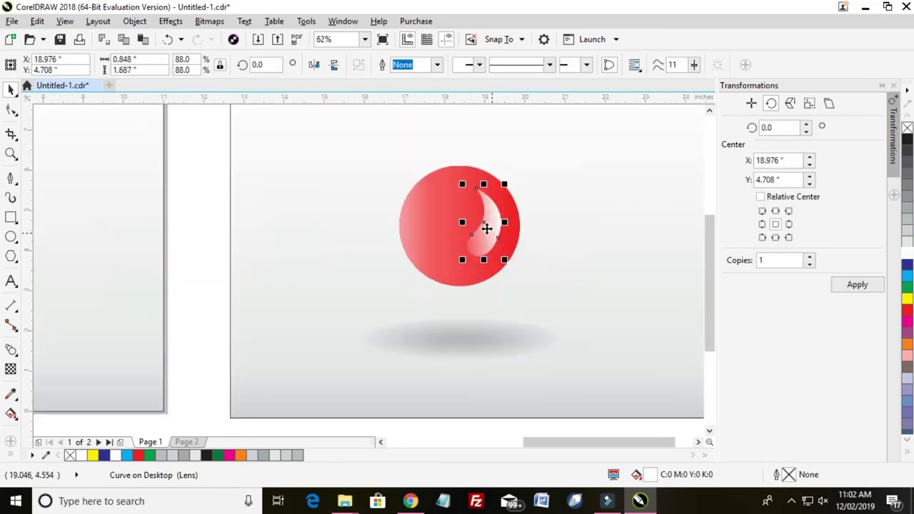
pyautogui.click(487, 229)
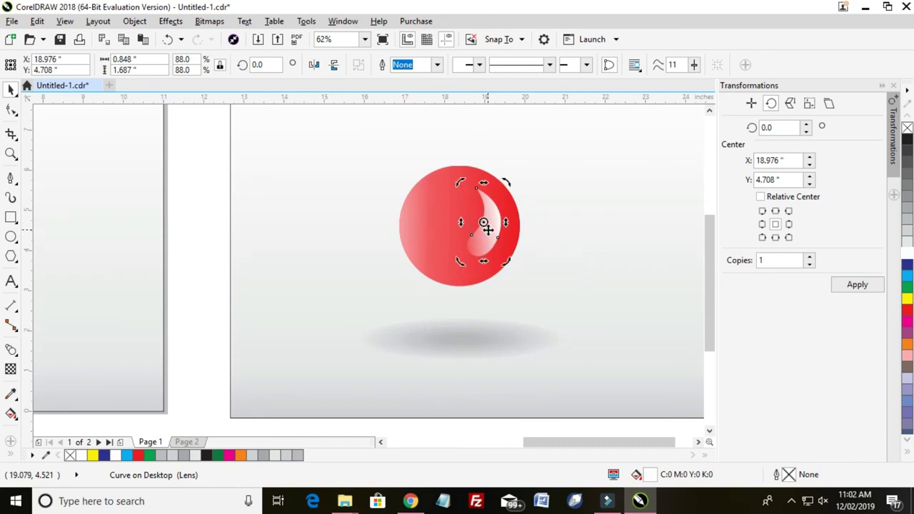
pyautogui.scroll(2, 487, 229)
pyautogui.moveTo(472, 262)
pyautogui.mouseDown()
pyautogui.moveTo(485, 257)
pyautogui.moveTo(479, 253)
pyautogui.mouseUp()
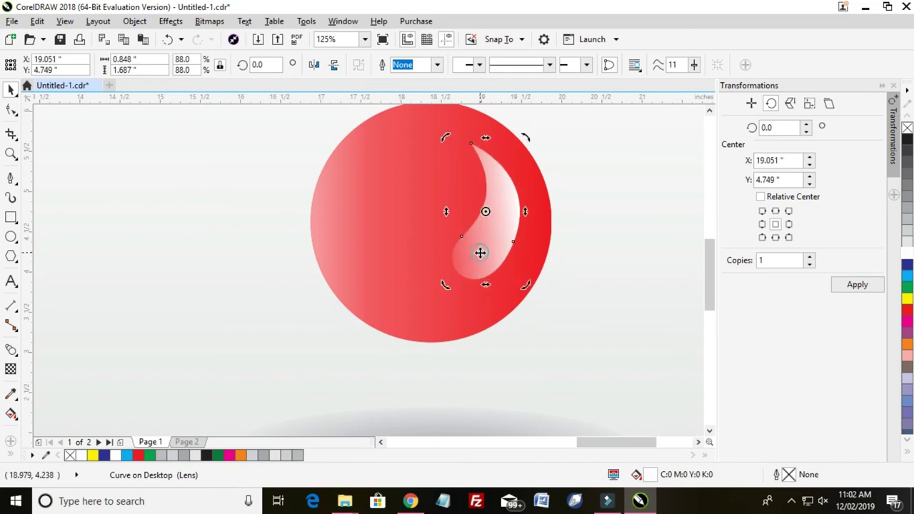
pyautogui.moveTo(446, 136); pyautogui.dragTo(436, 141)
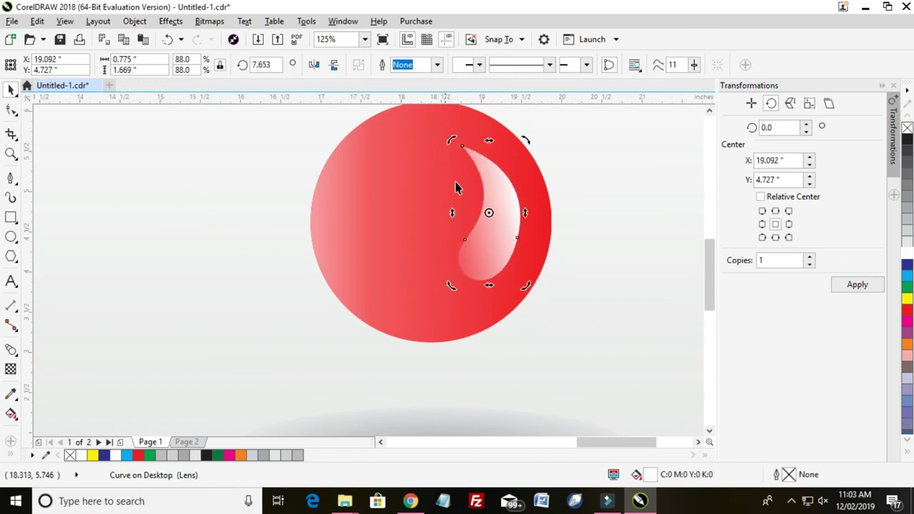
pyautogui.click(491, 253)
# Deselect the highlight and save the finished drawing under its existing file name, Untitled-1.cdr.
pyautogui.scroll(-2, 491, 253)
pyautogui.scroll(-2, 491, 253)
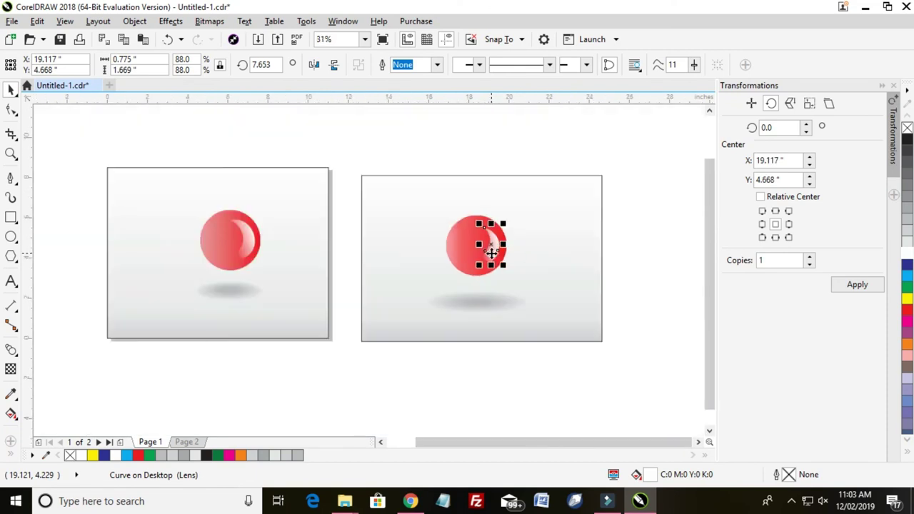
pyautogui.click(638, 237)
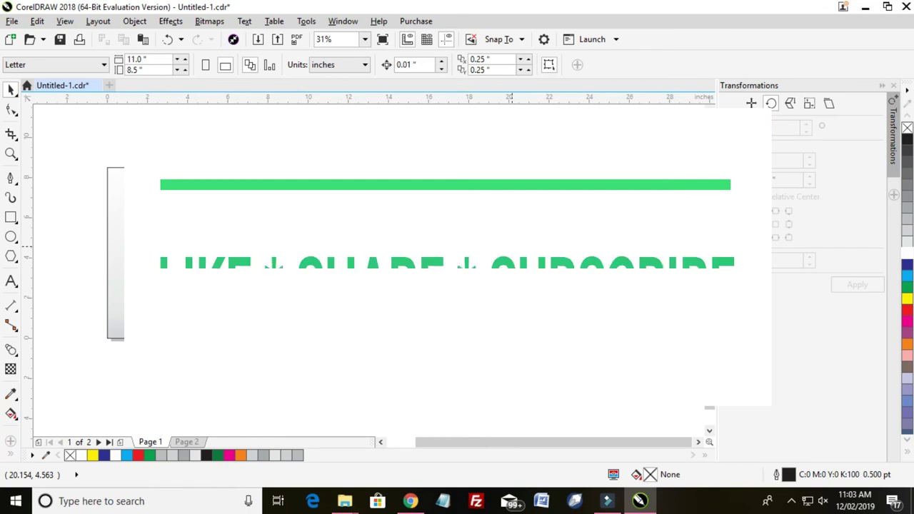
pyautogui.hotkey('ctrl', 's')
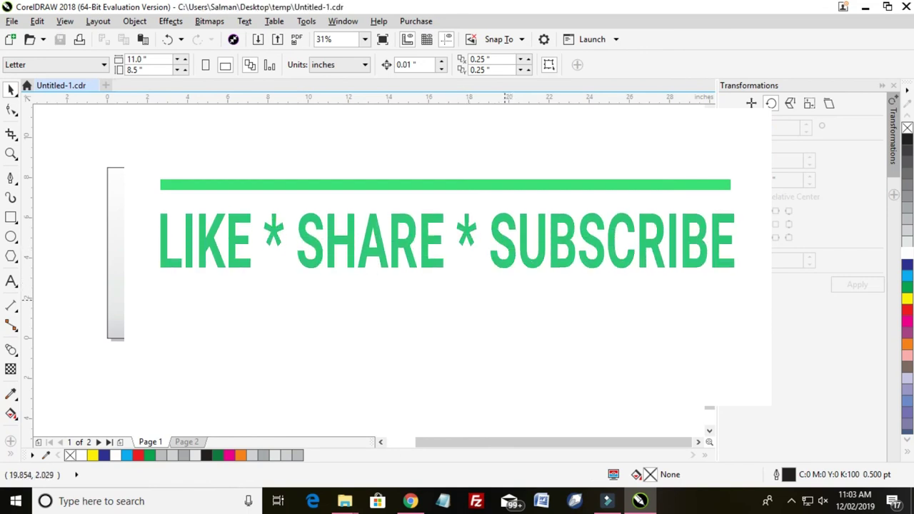